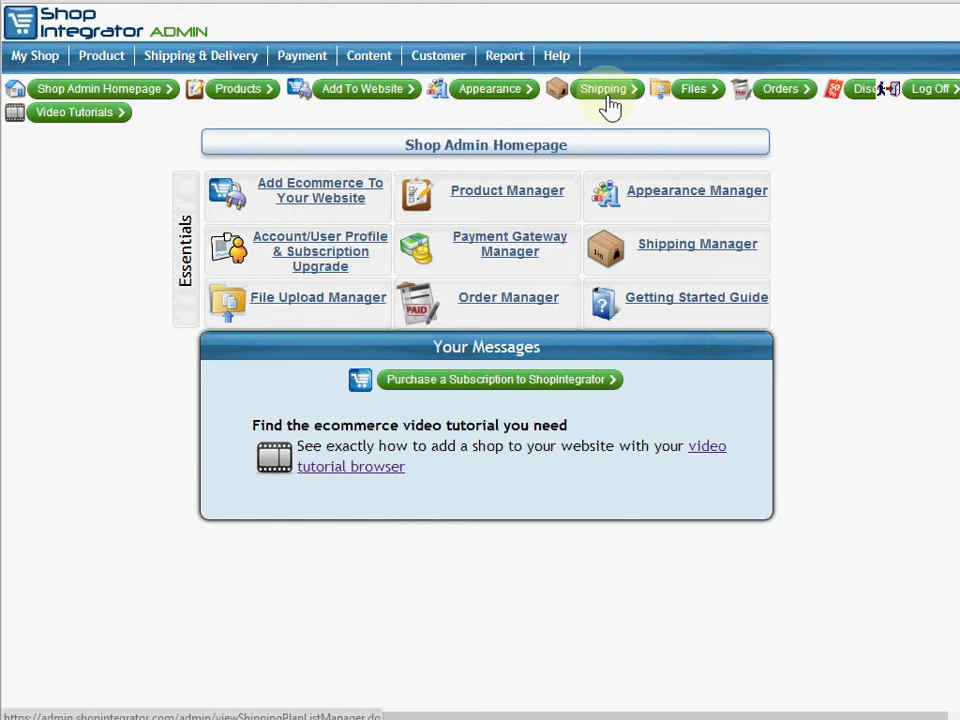
# Step: Go to Shipping Manager from the Shipping & Delivery menu
pyautogui.moveTo(190, 55)
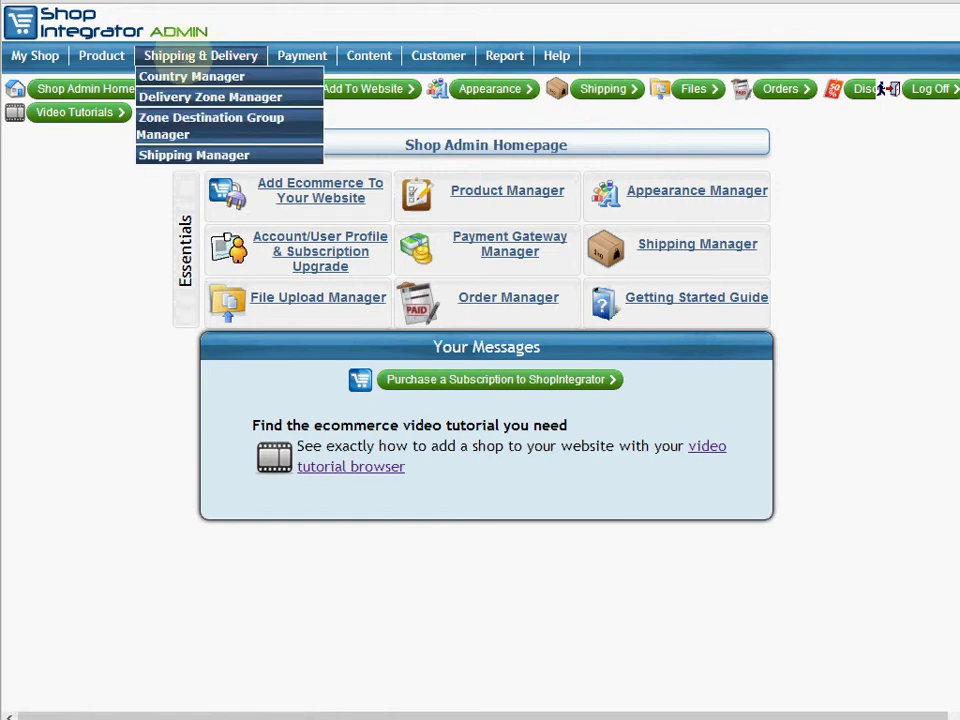
pyautogui.click(198, 160)
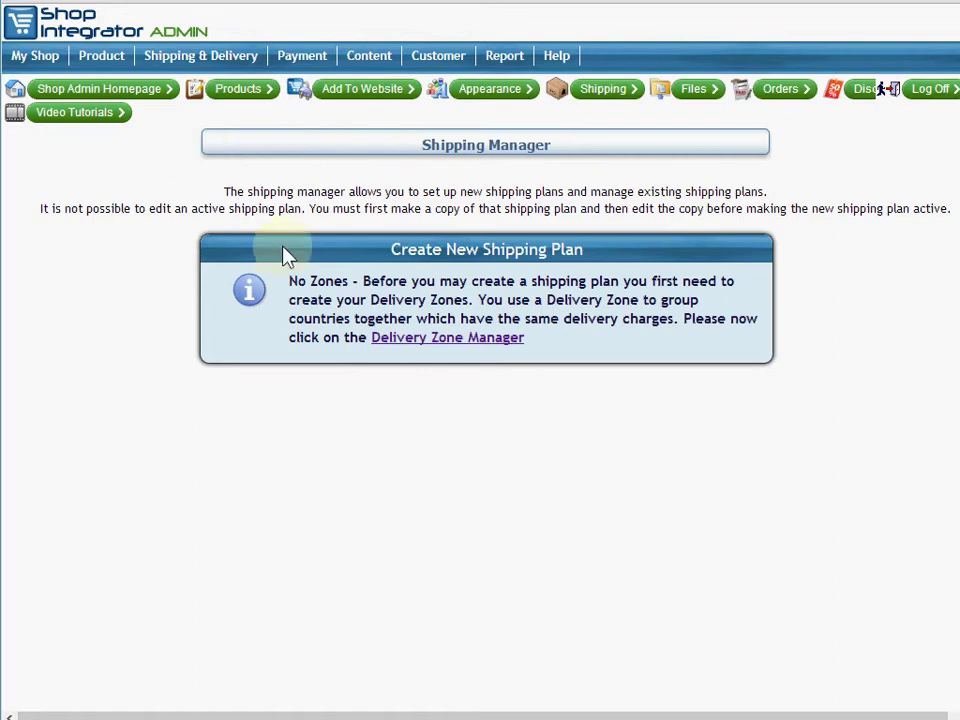
pyautogui.moveTo(294, 285)
pyautogui.mouseDown()
pyautogui.moveTo(330, 282)
pyautogui.moveTo(343, 266)
pyautogui.moveTo(290, 281)
pyautogui.mouseUp()
pyautogui.click(349, 274)
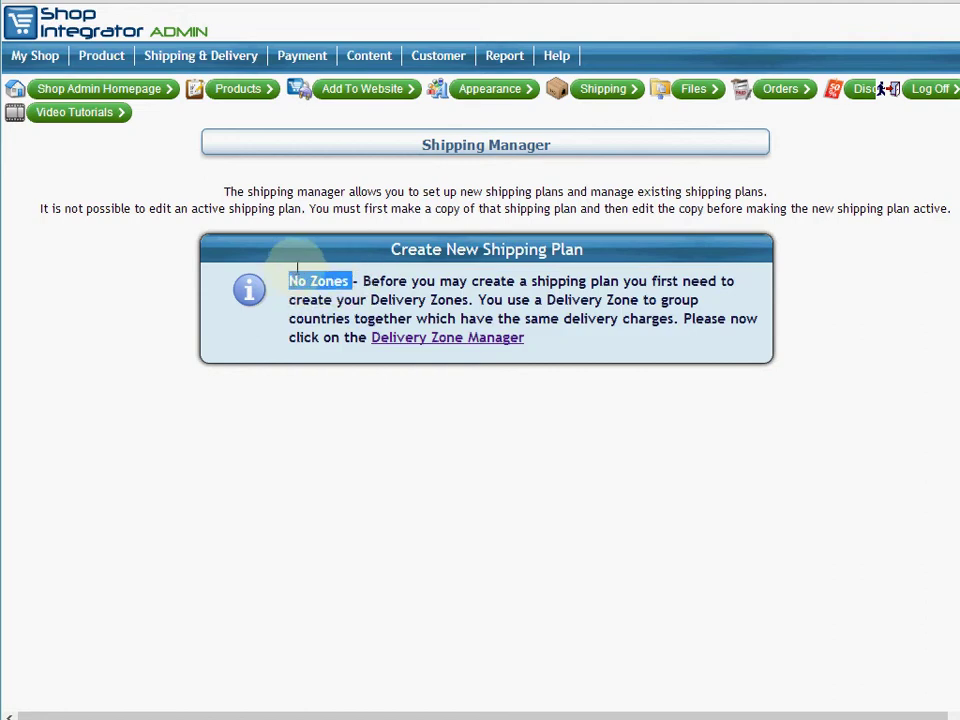
pyautogui.click(303, 258)
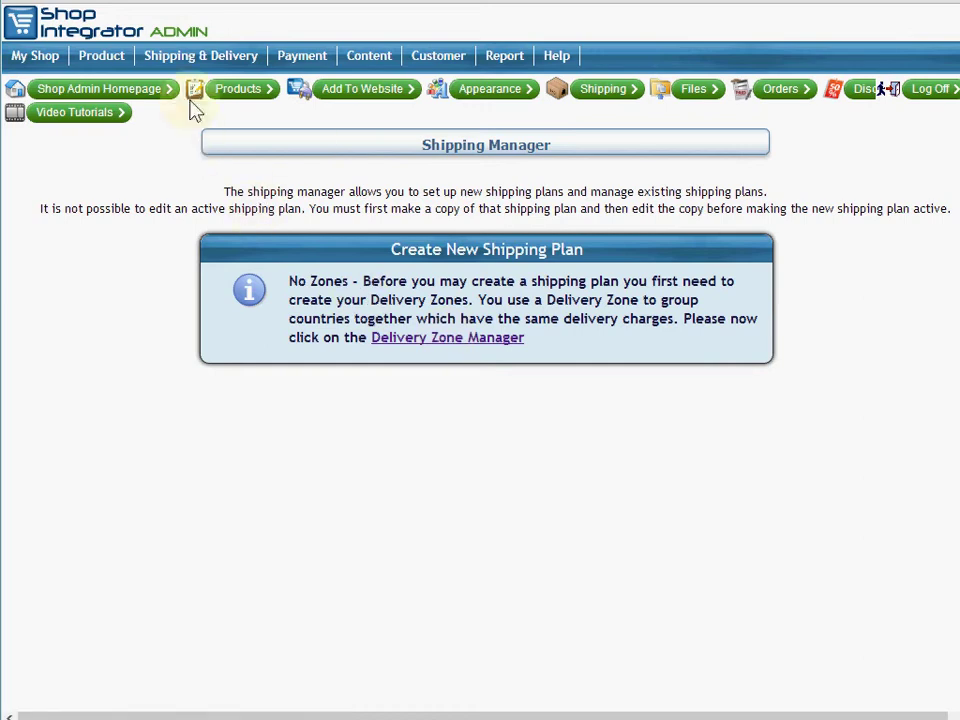
pyautogui.moveTo(192, 60)
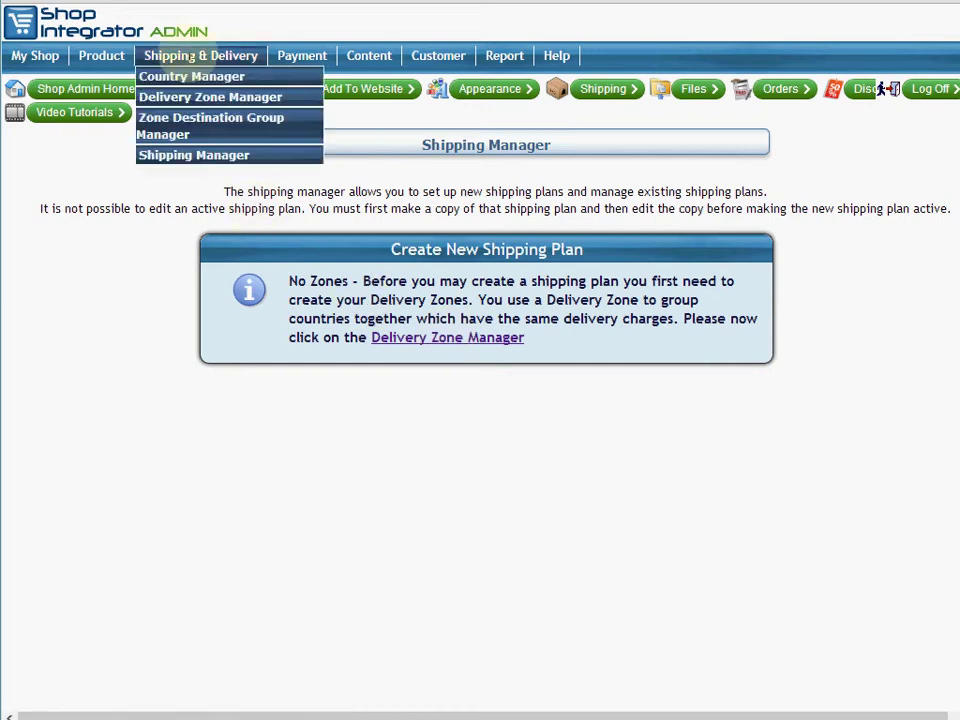
# Step: In the Delivery Zone Manager, add zone number 1 with description 'Home'
pyautogui.click(204, 100)
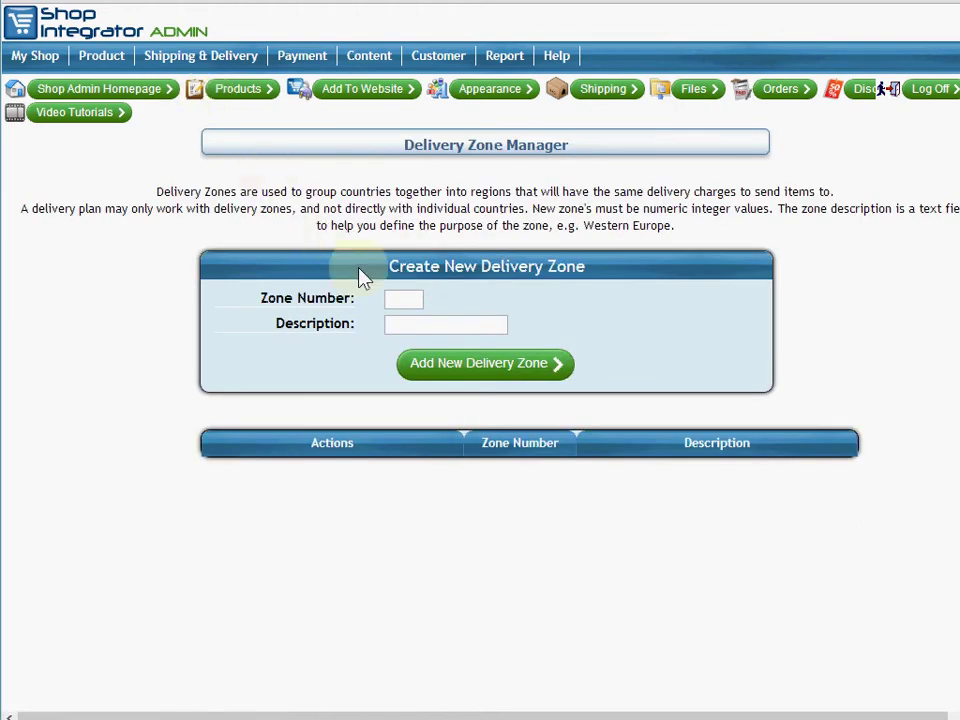
pyautogui.click(406, 297)
pyautogui.write('1')
pyautogui.click(484, 325)
pyautogui.write('Home')
pyautogui.click(502, 310)
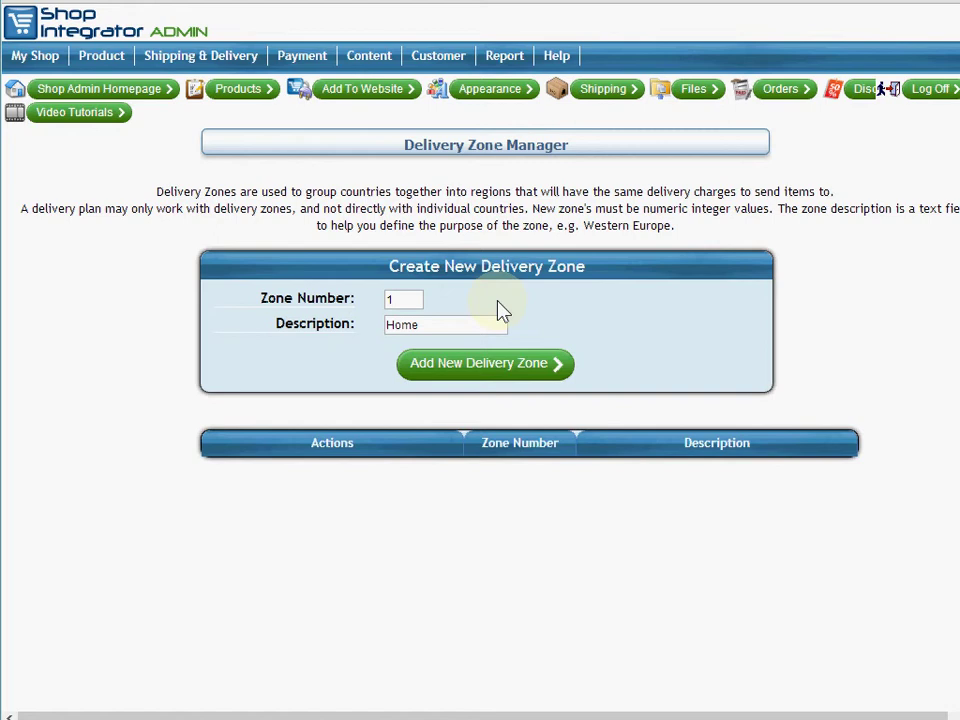
pyautogui.click(493, 372)
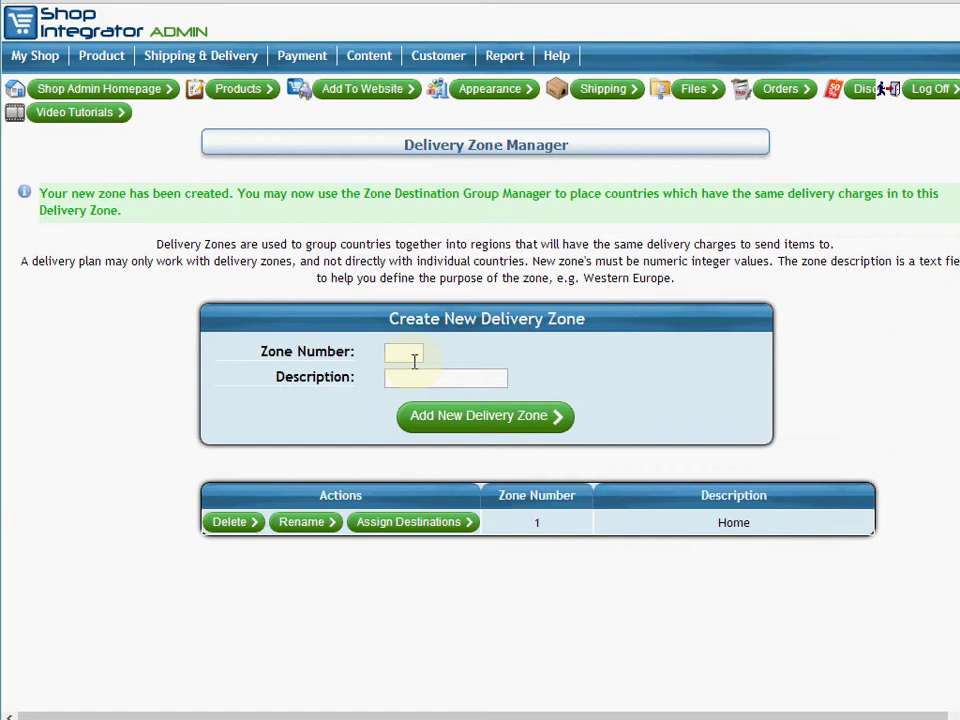
# Step: Add delivery zone number 2 with description 'Europe'
pyautogui.click(401, 352)
pyautogui.write('2')
pyautogui.click(452, 374)
pyautogui.write('Europe')
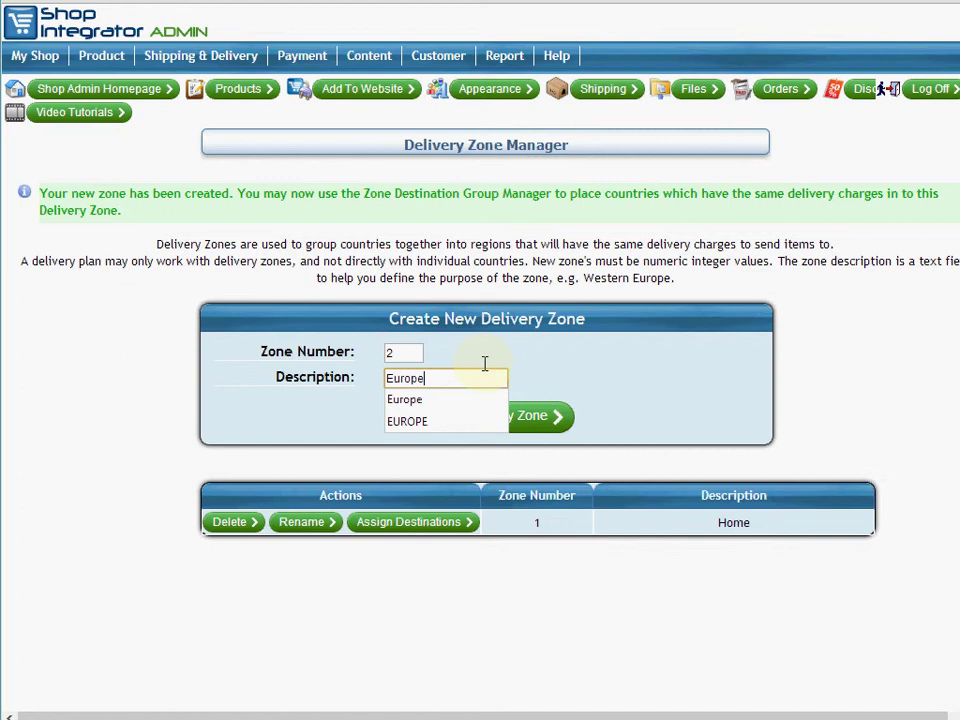
pyautogui.click(546, 410)
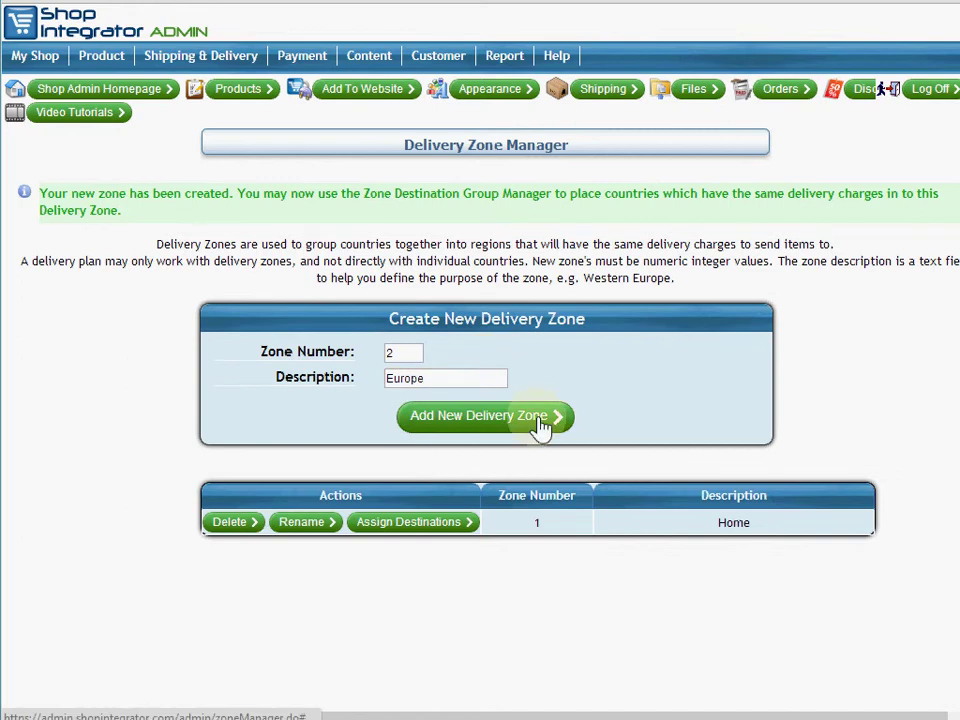
pyautogui.click(541, 422)
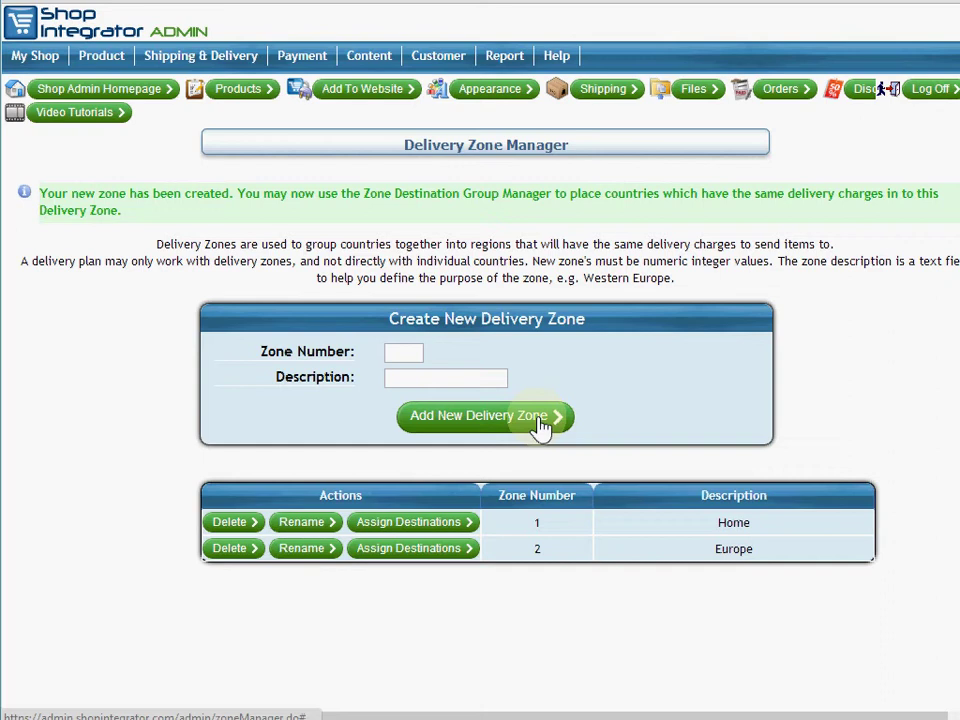
# Step: Add delivery zone number 3 with description 'Rest of World'
pyautogui.click(406, 358)
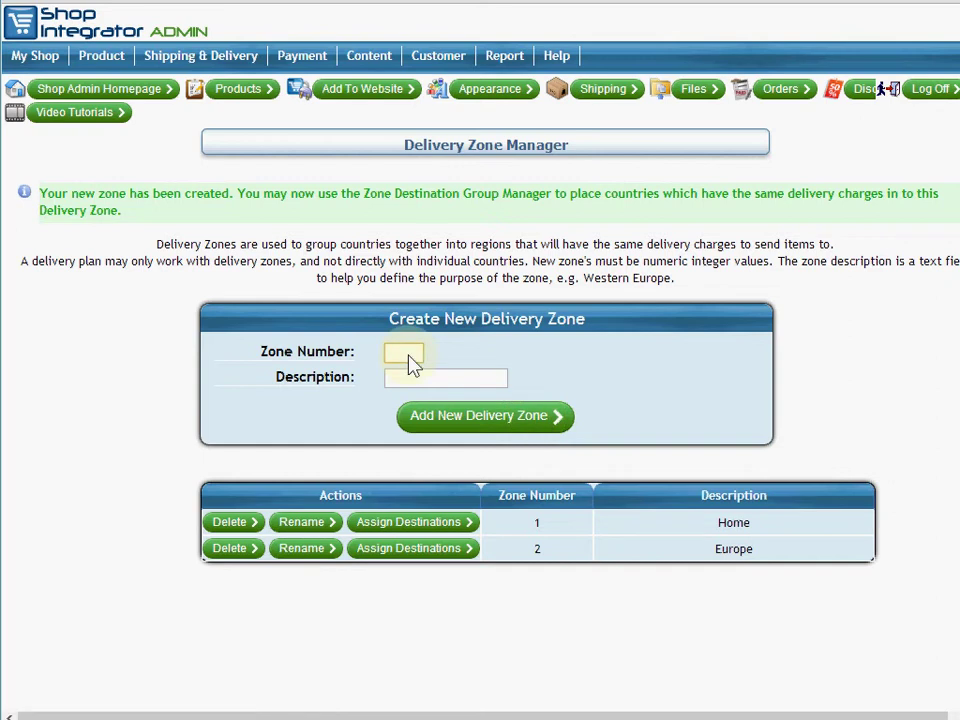
pyautogui.write('3')
pyautogui.click(467, 376)
pyautogui.write('Rest')
pyautogui.press('Down')
pyautogui.press('Return')
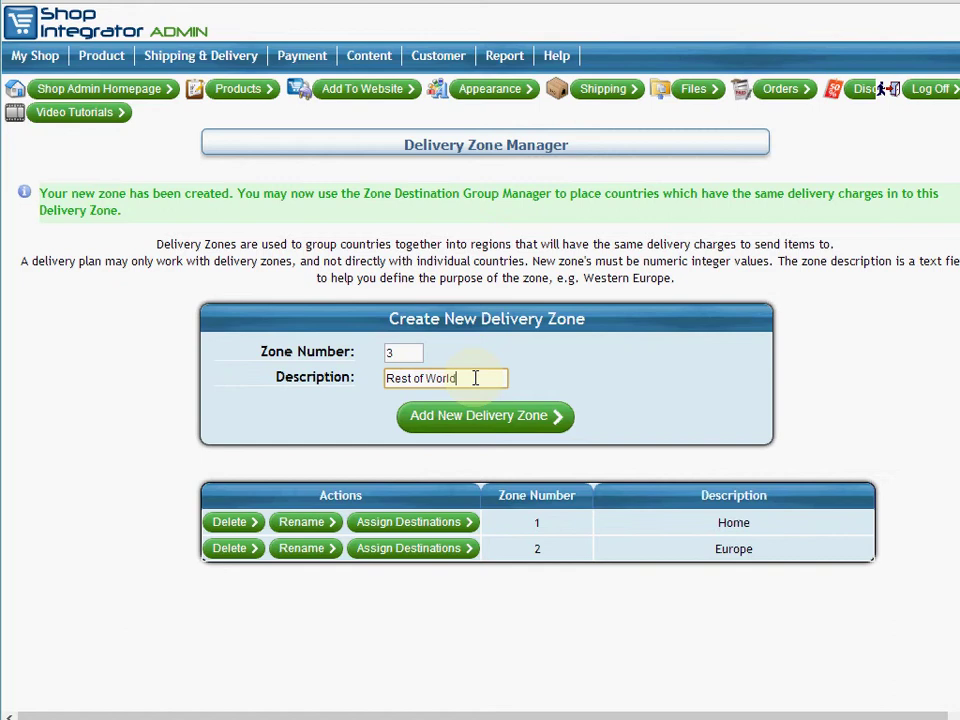
pyautogui.click(490, 423)
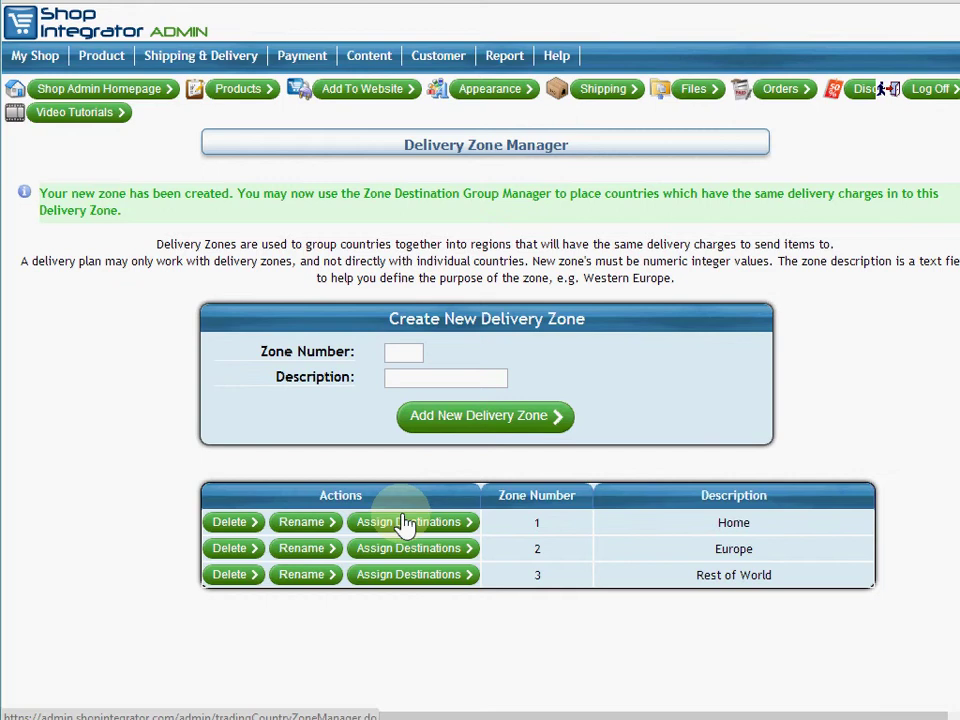
pyautogui.moveTo(195, 58)
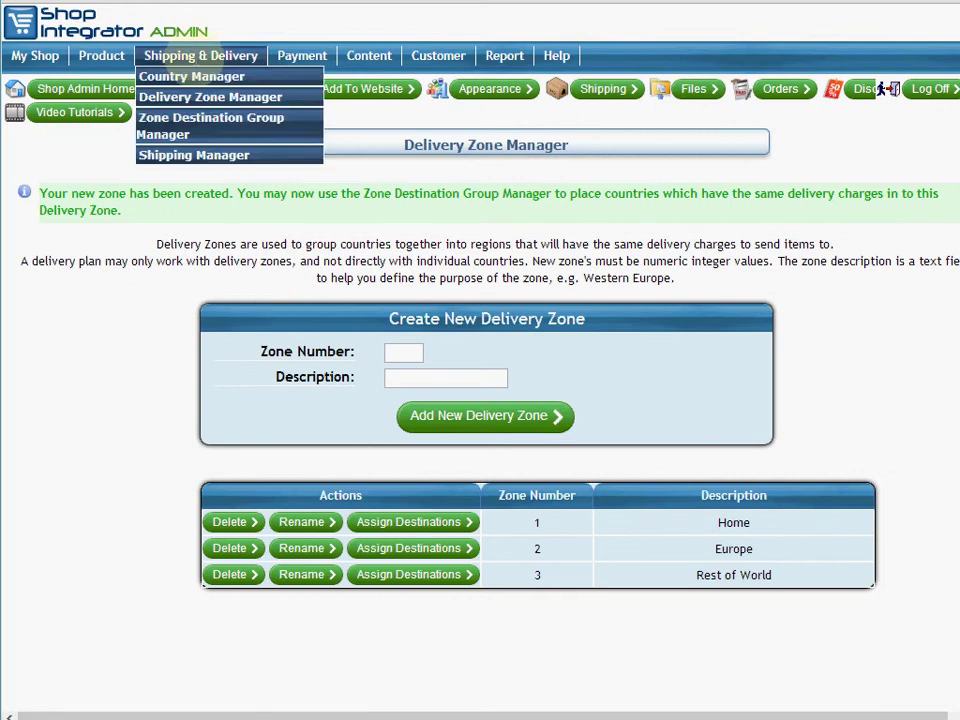
# Step: Open the Zone Destination Group Manager and browse the unassigned Zone 0 countries, e.g. New Zealand
pyautogui.click(205, 135)
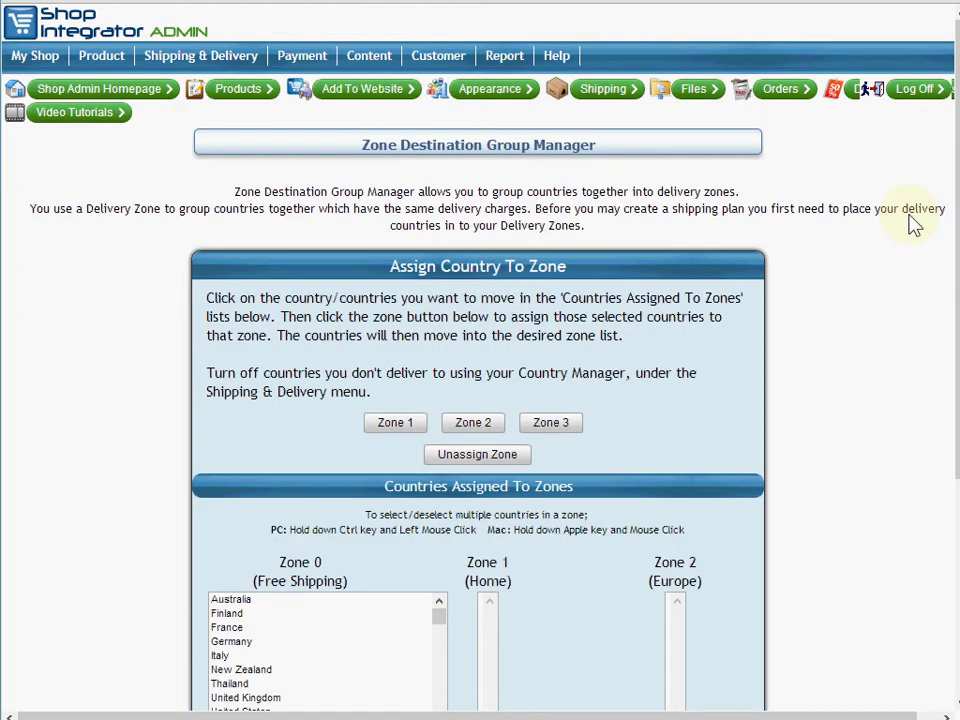
pyautogui.moveTo(952, 225); pyautogui.dragTo(948, 310)
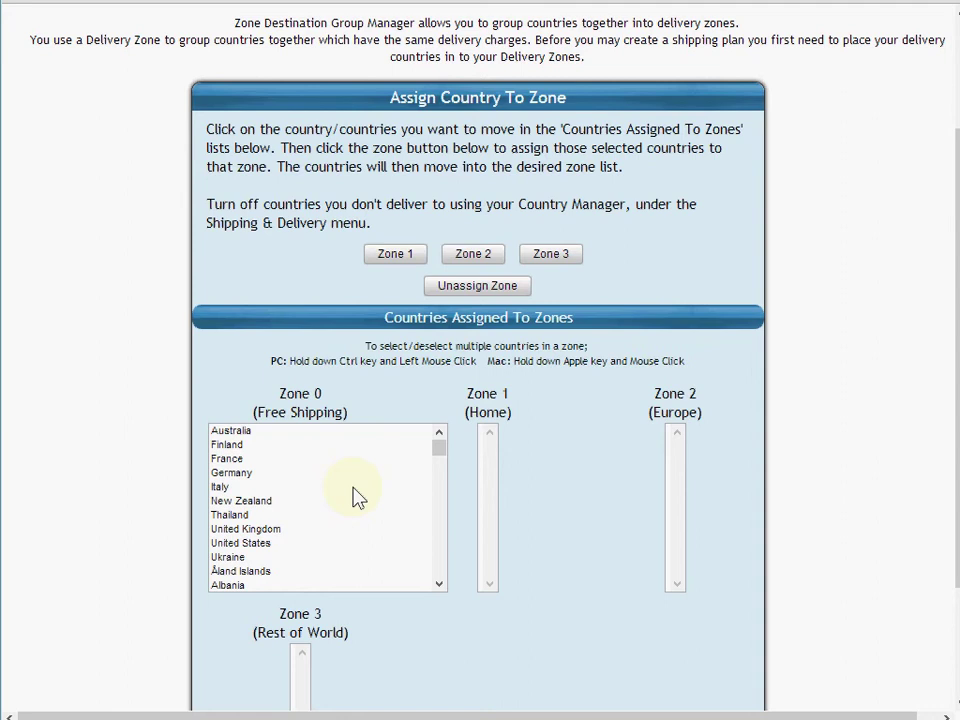
pyautogui.click(264, 501)
pyautogui.scroll(-20, 270, 505)
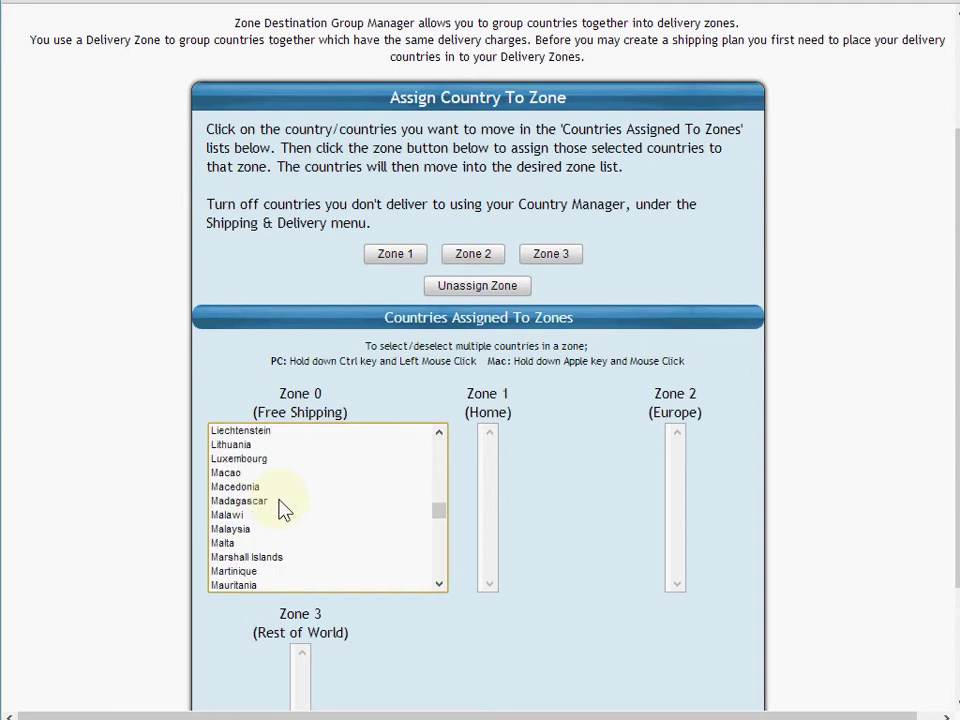
pyautogui.scroll(-5, 280, 508)
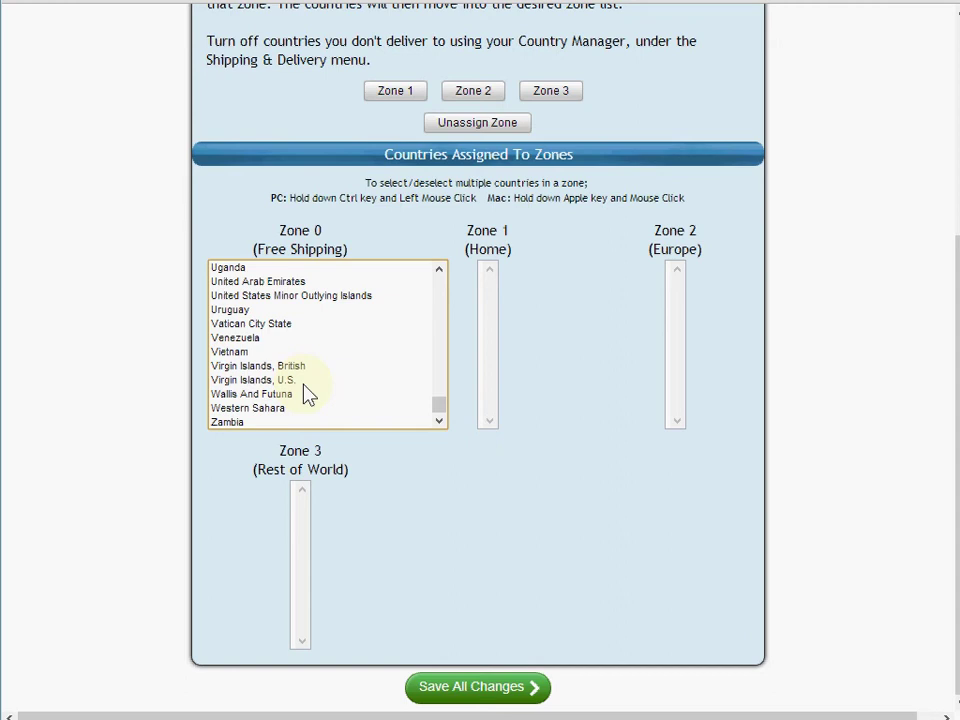
pyautogui.scroll(20, 306, 385)
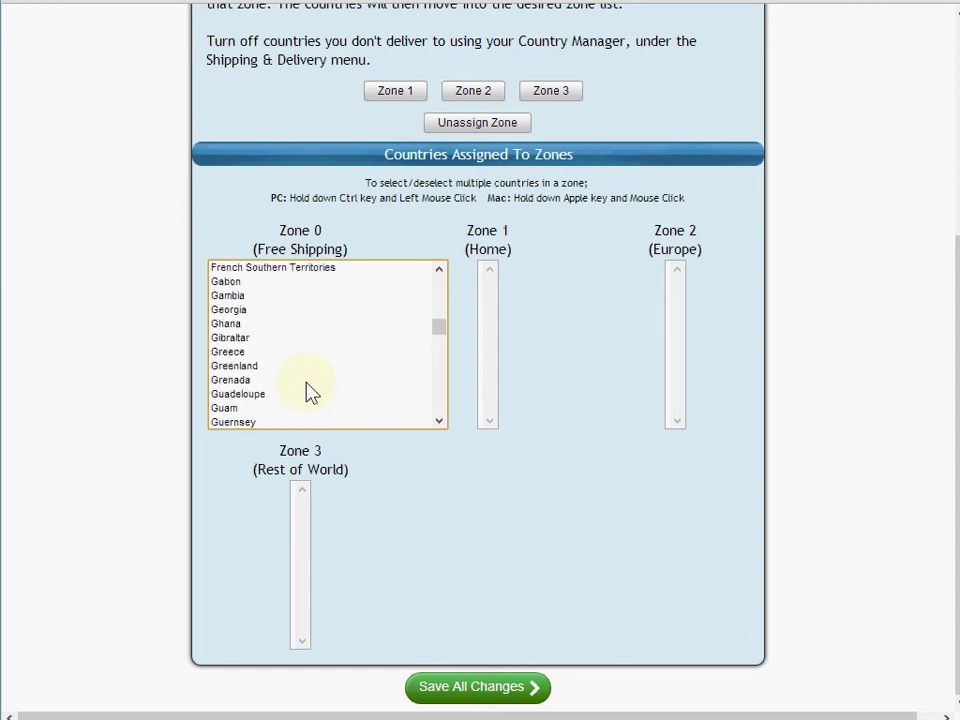
pyautogui.scroll(15, 306, 390)
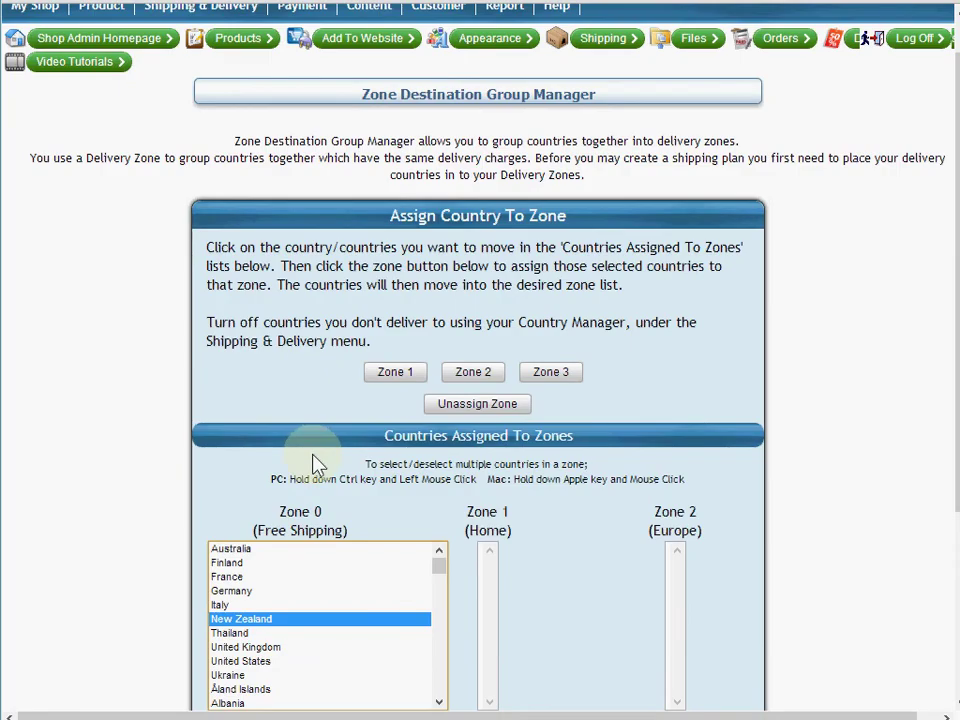
# Step: Highlight the Zone 0 (Free Shipping) heading and review the empty zone 1–3 lists
pyautogui.click(300, 508)
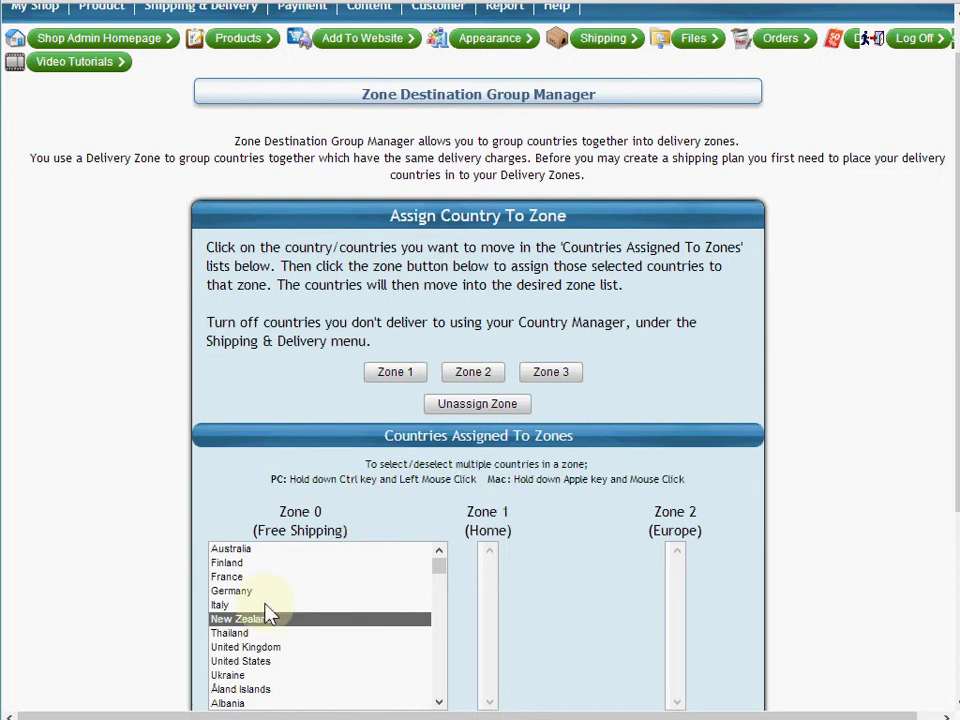
pyautogui.moveTo(280, 511); pyautogui.dragTo(328, 511)
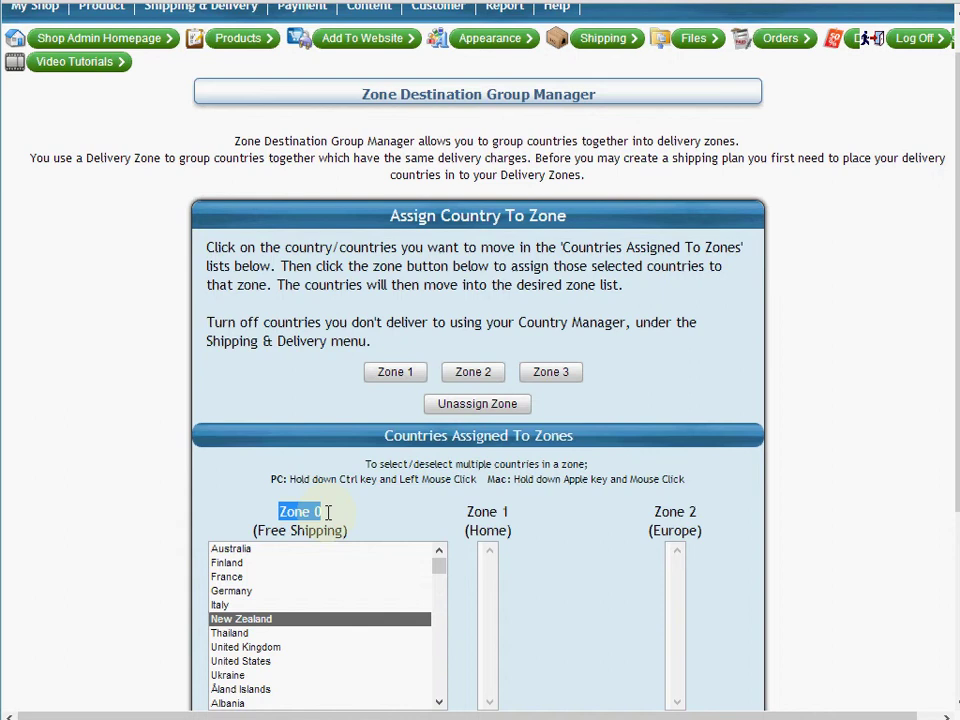
pyautogui.click(336, 531)
pyautogui.scroll(-2, 575, 495)
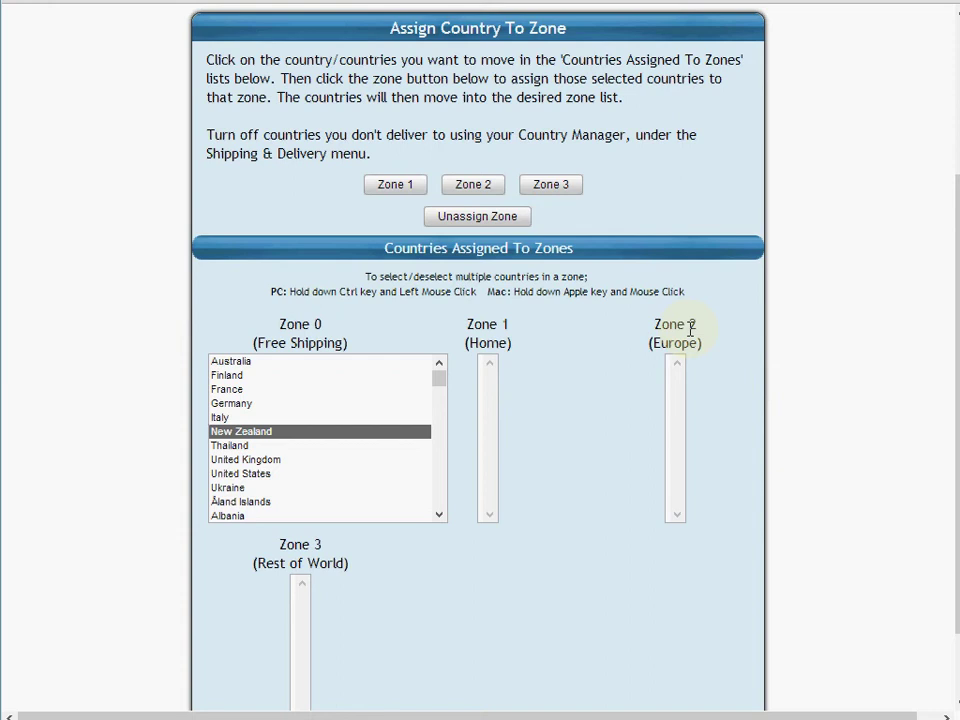
pyautogui.scroll(2, 592, 518)
pyautogui.scroll(1, 592, 518)
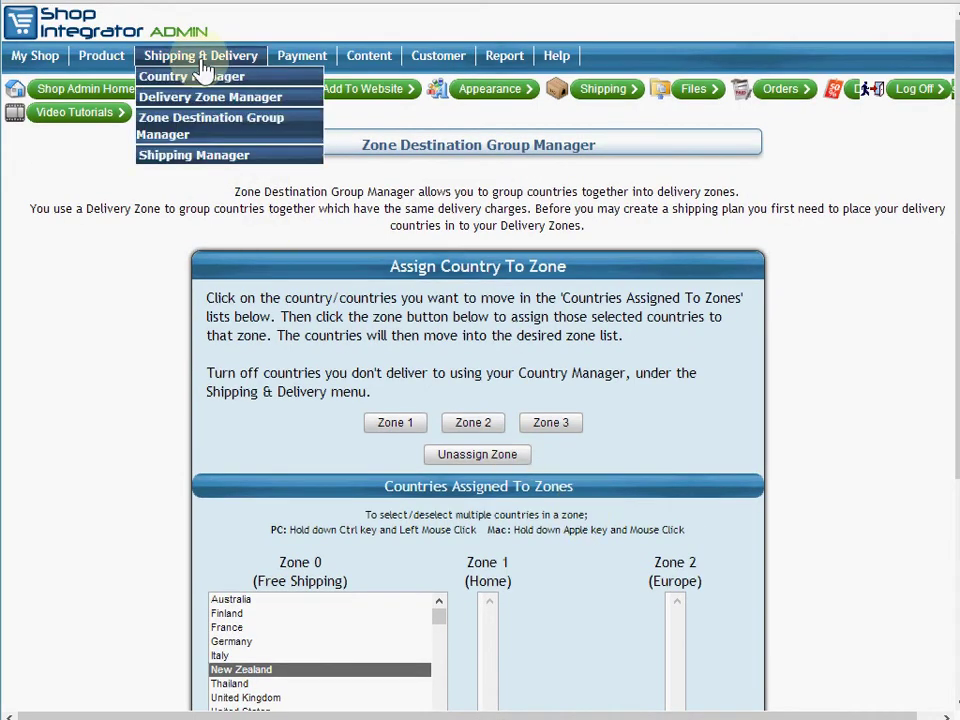
# Step: Open Country Manager and review the ticked countries and the United States default country
pyautogui.click(206, 76)
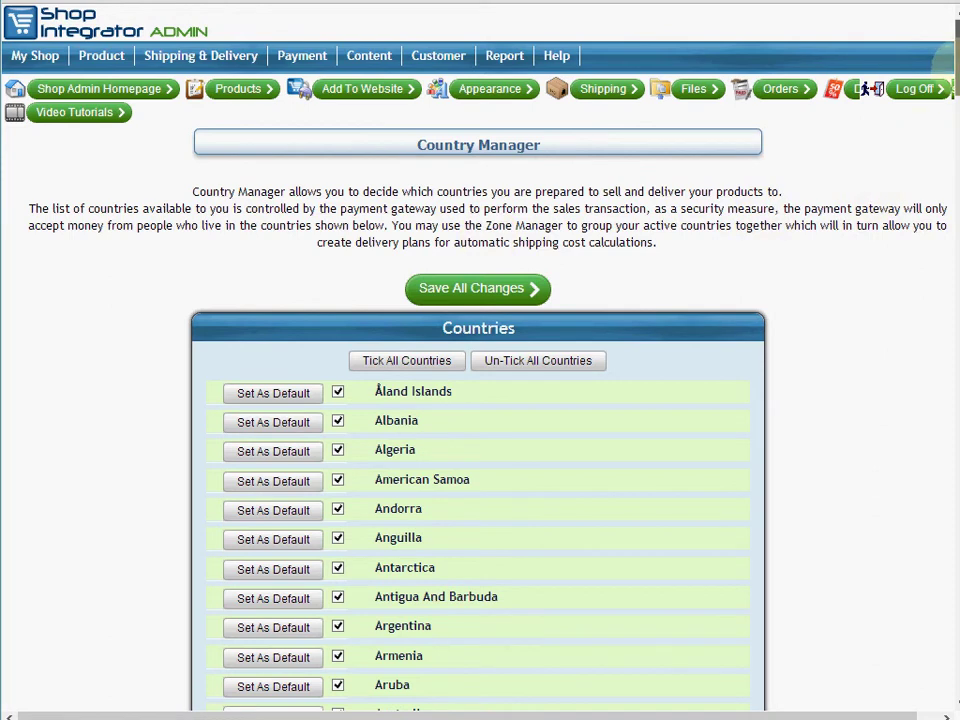
pyautogui.moveTo(955, 35); pyautogui.dragTo(940, 678)
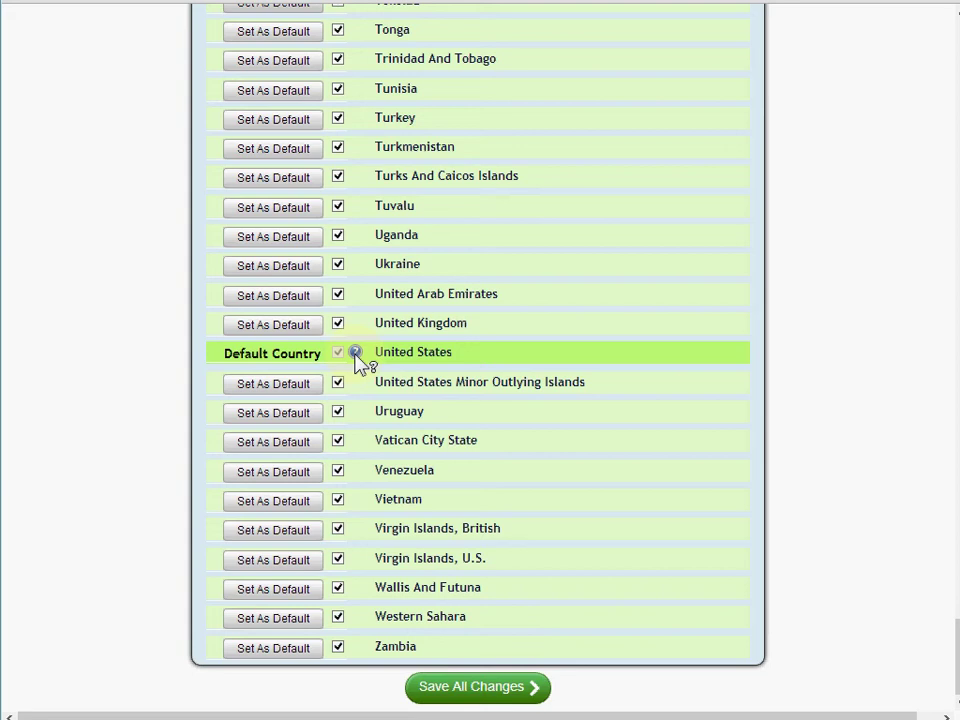
pyautogui.moveTo(355, 356)
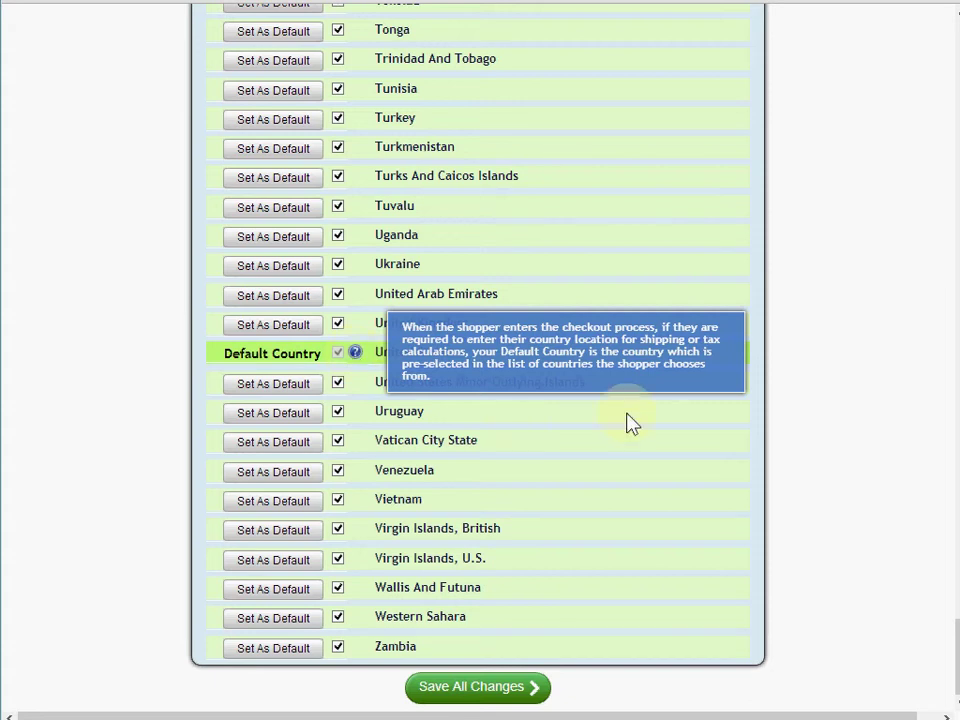
pyautogui.moveTo(950, 656); pyautogui.dragTo(950, 30)
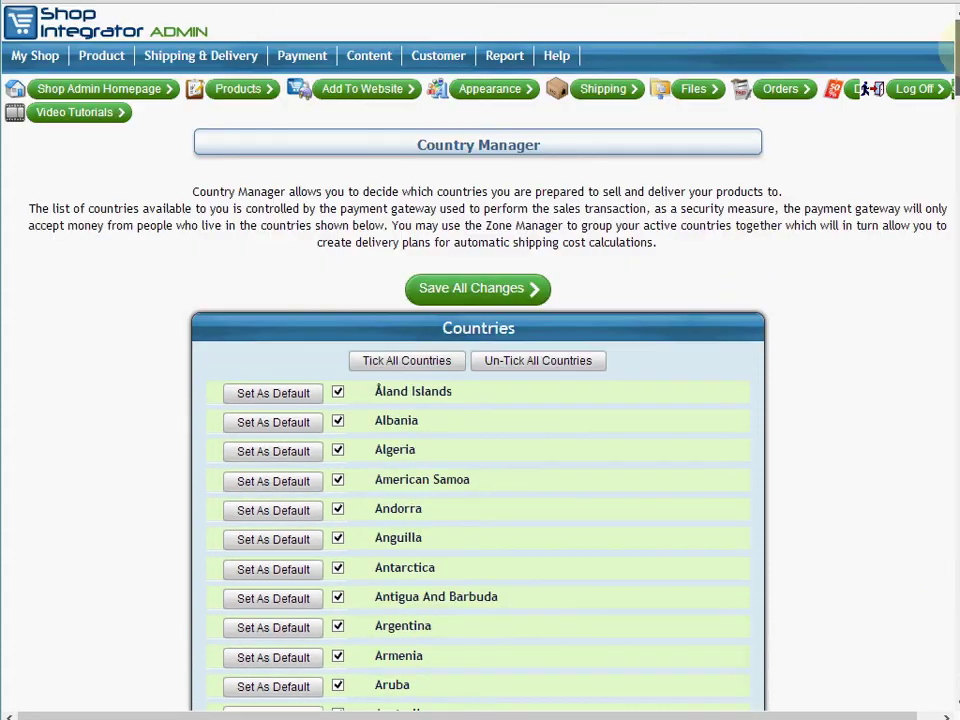
# Step: Untick all countries, then tick Denmark, France, Germany and Italy
pyautogui.click(545, 368)
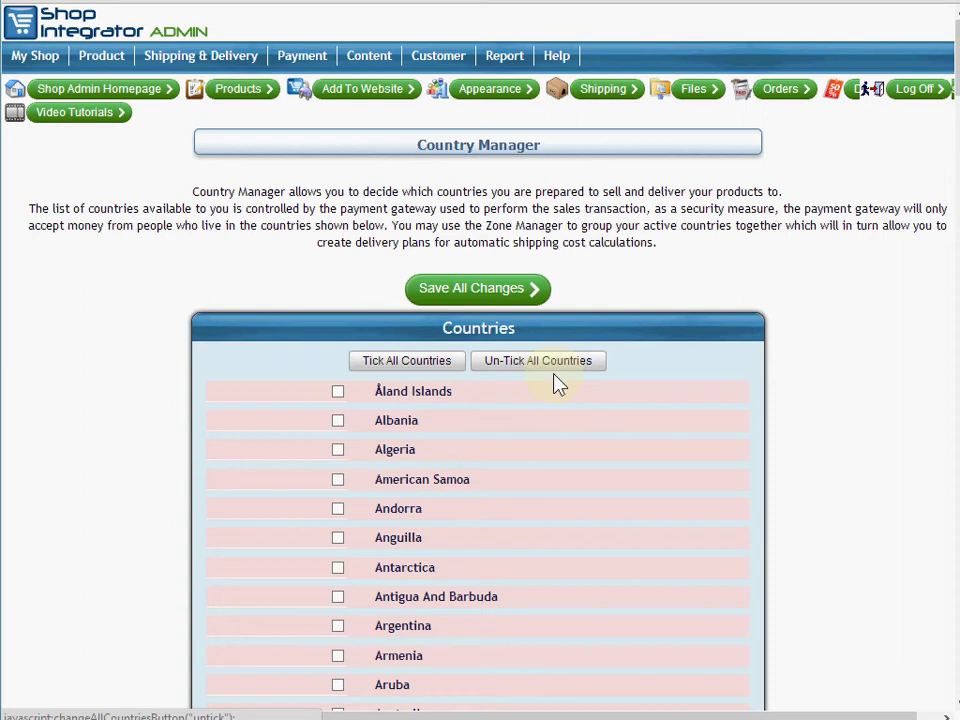
pyautogui.moveTo(952, 72); pyautogui.dragTo(956, 226)
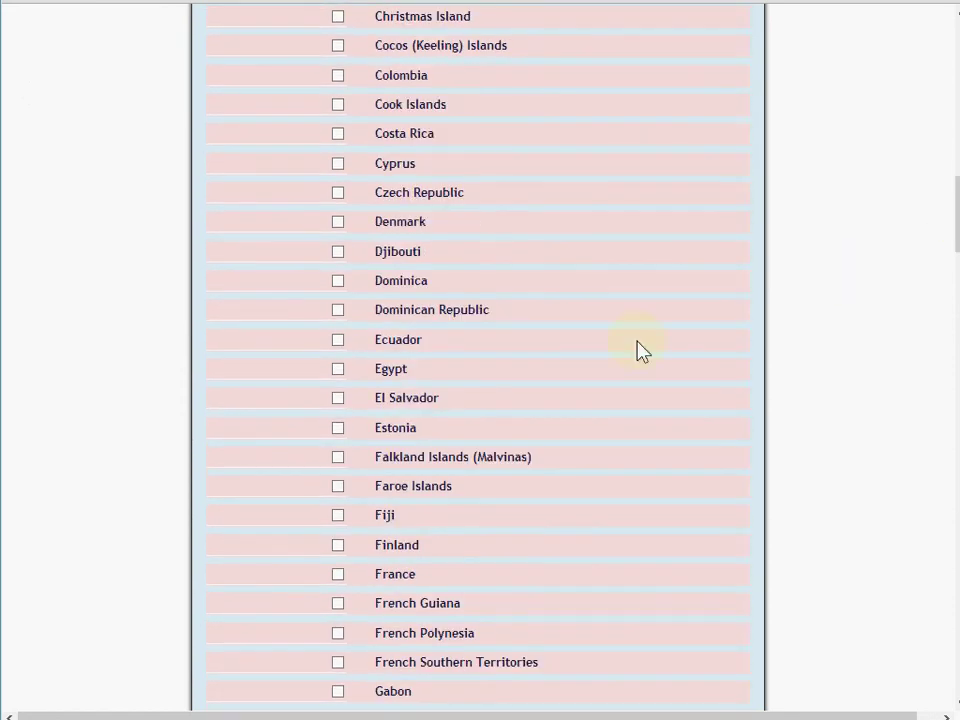
pyautogui.click(338, 222)
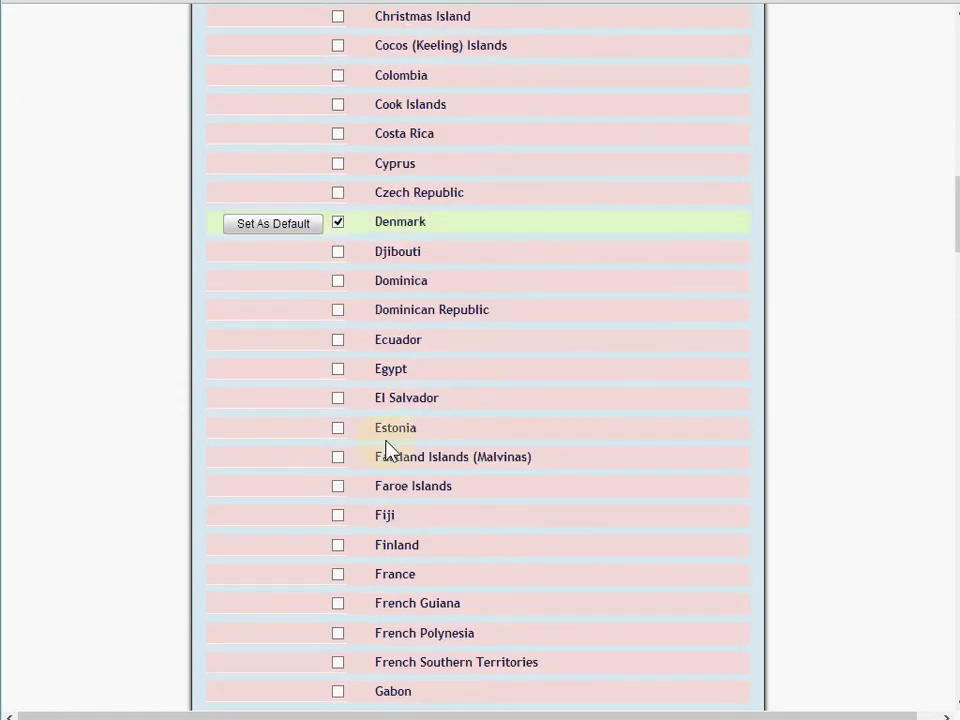
pyautogui.click(345, 576)
pyautogui.scroll(-2, 405, 579)
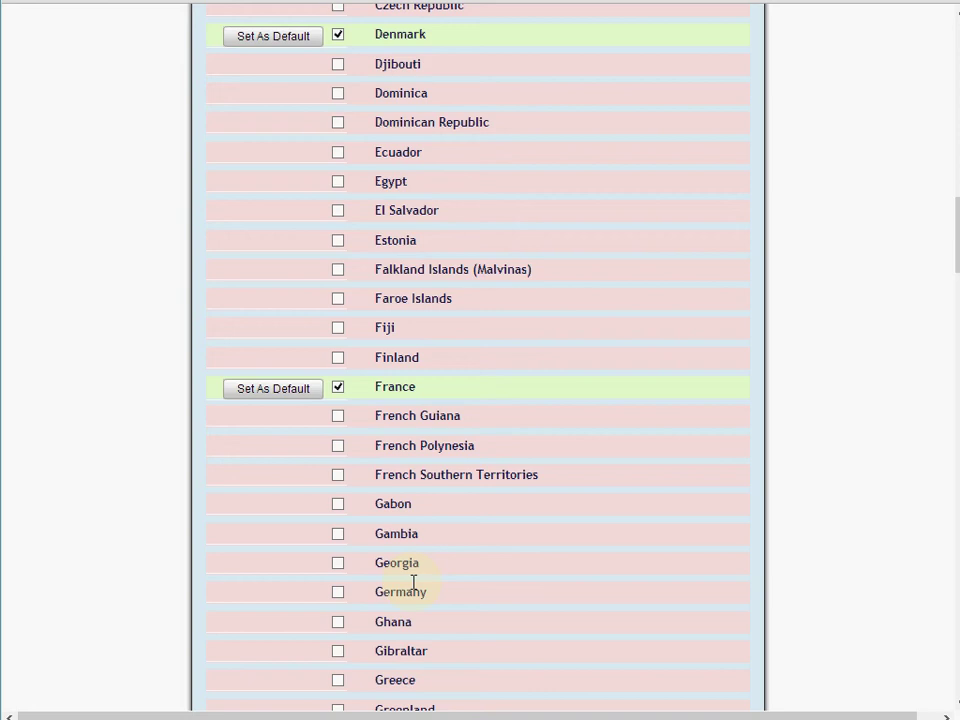
pyautogui.click(338, 594)
pyautogui.scroll(-3, 413, 590)
pyautogui.scroll(-3, 362, 597)
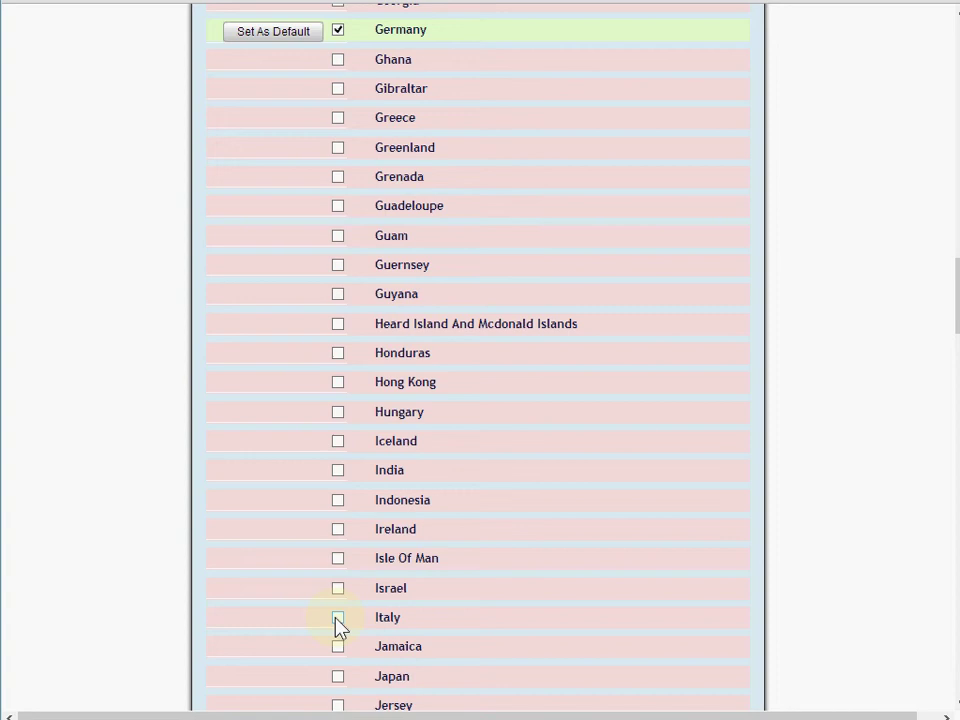
pyautogui.click(338, 617)
# Step: Tick United Kingdom, Australia and New Zealand, and save all changes
pyautogui.scroll(-10, 591, 590)
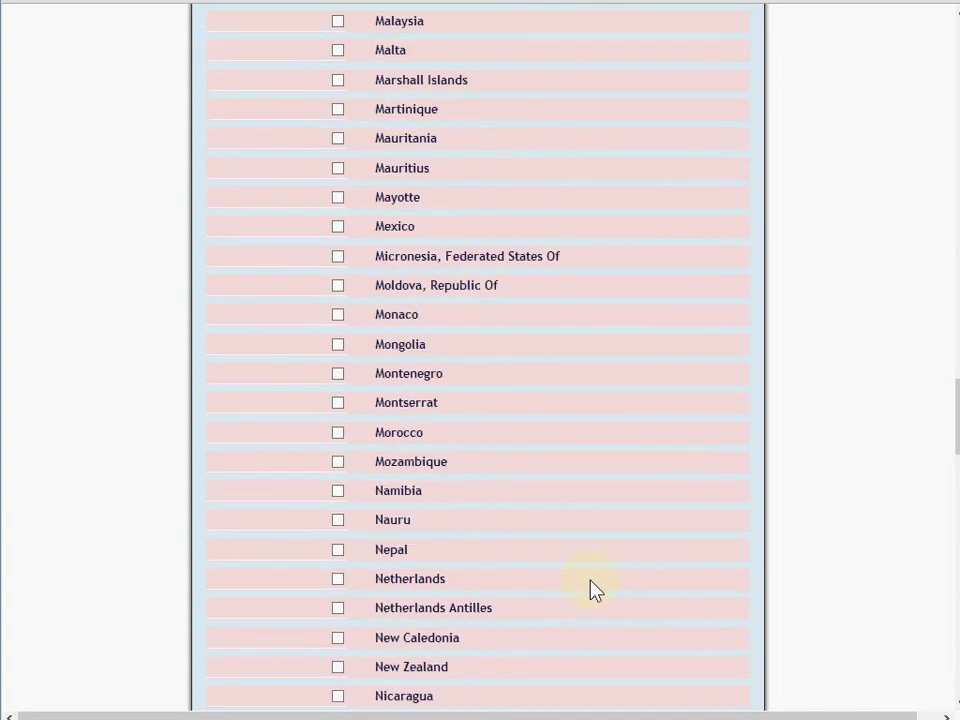
pyautogui.scroll(-5, 578, 581)
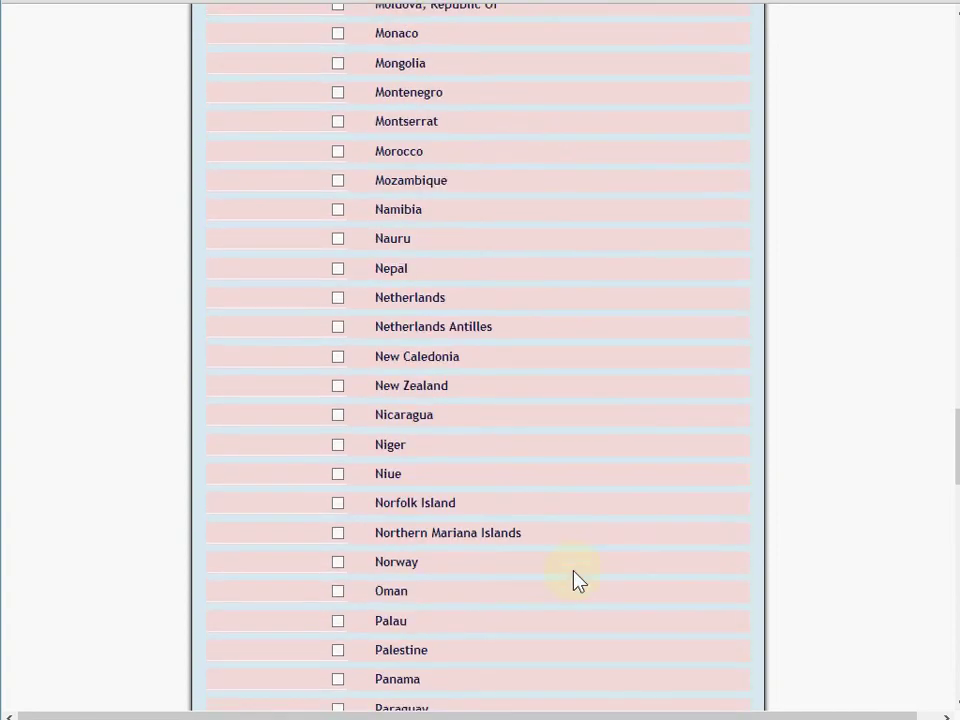
pyautogui.scroll(-1, 575, 580)
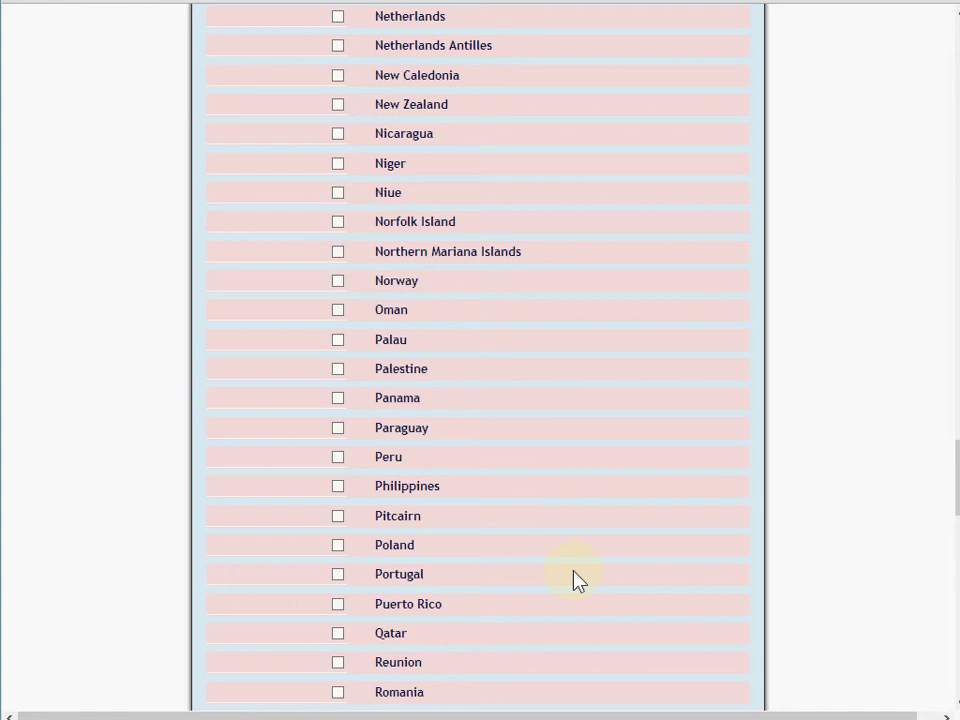
pyautogui.scroll(-10, 405, 582)
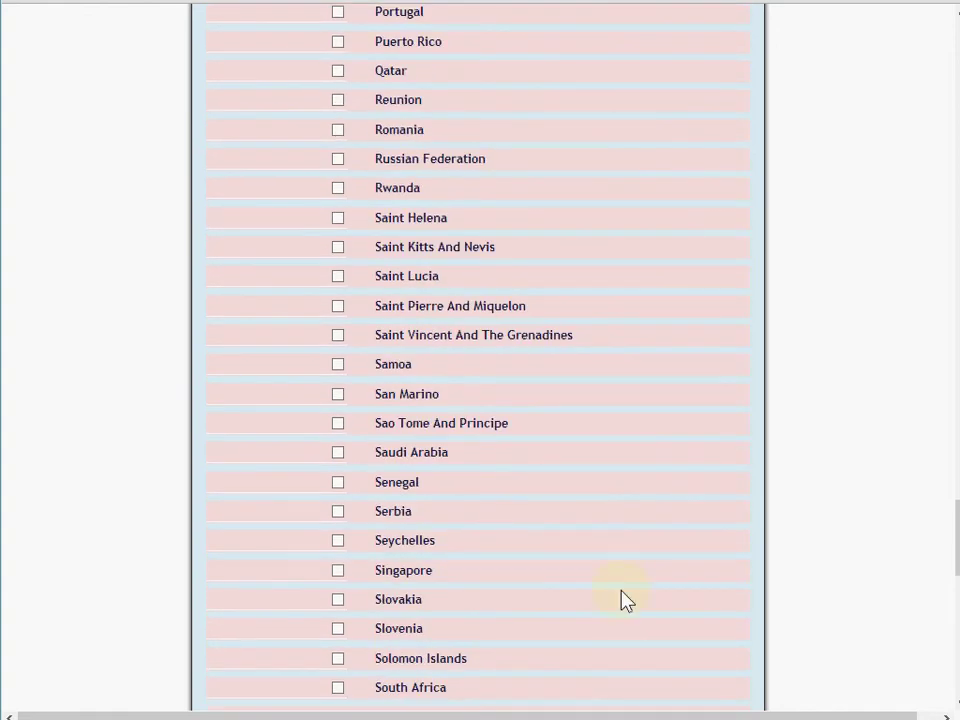
pyautogui.scroll(-7, 525, 582)
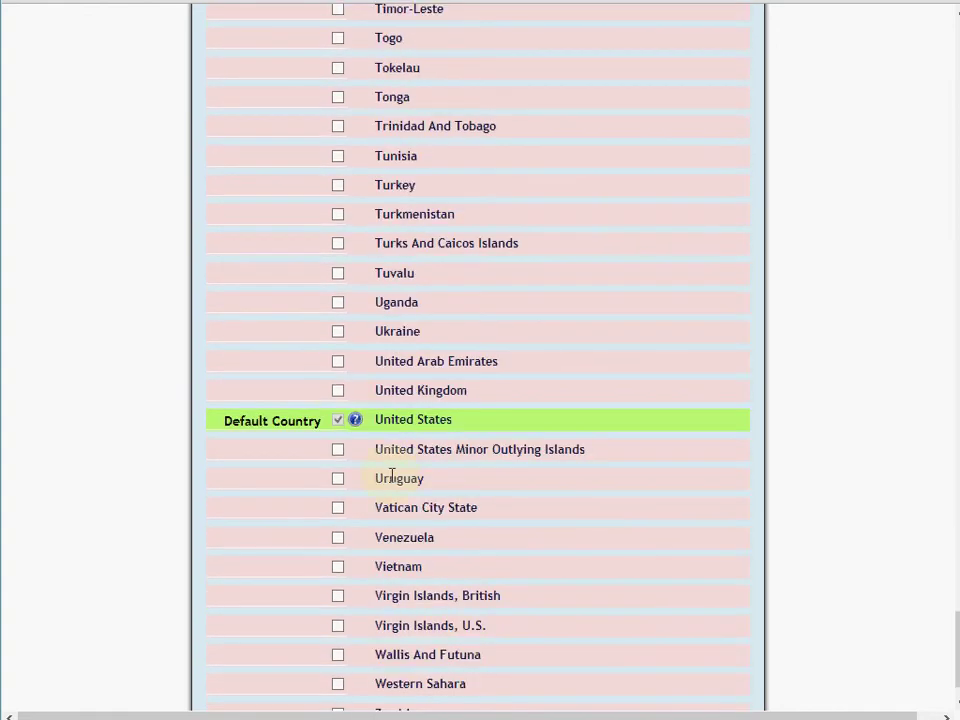
pyautogui.click(338, 391)
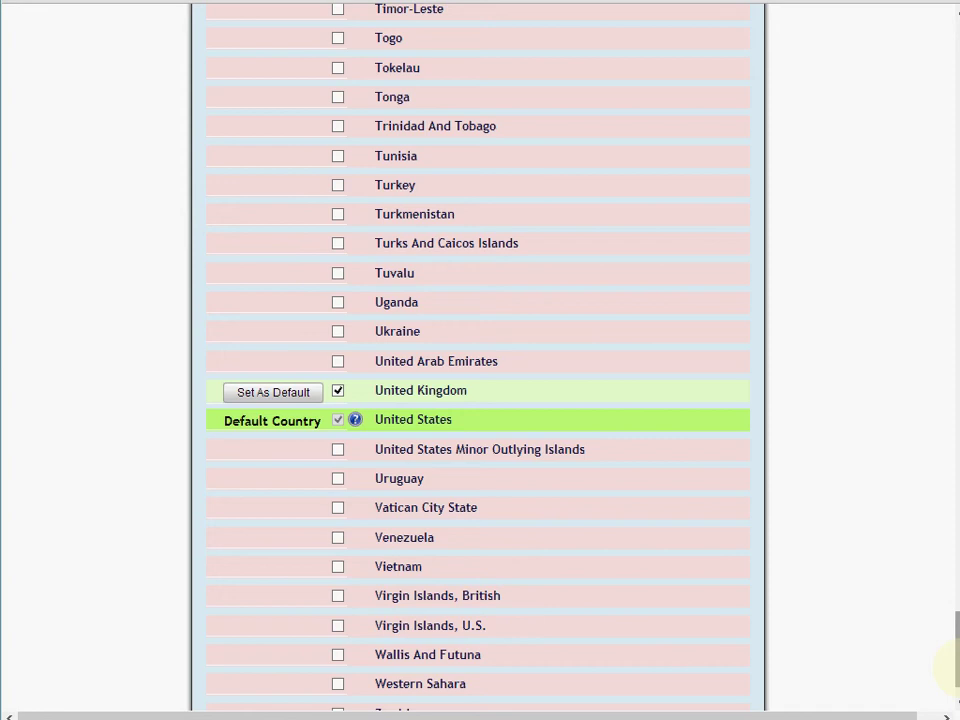
pyautogui.moveTo(951, 621); pyautogui.dragTo(948, 88)
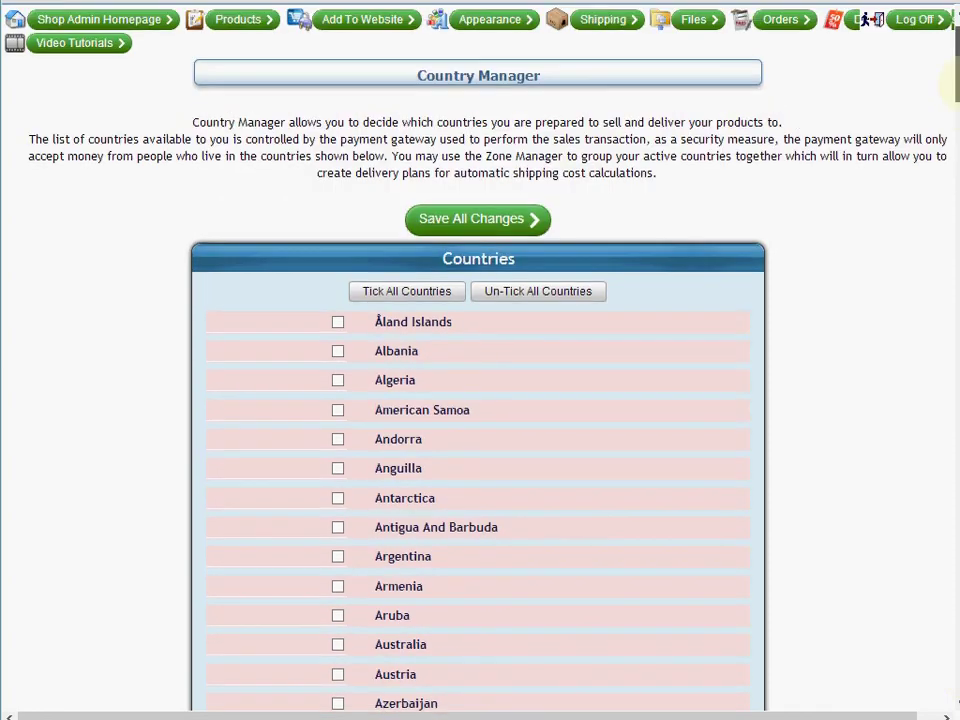
pyautogui.scroll(-1, 948, 88)
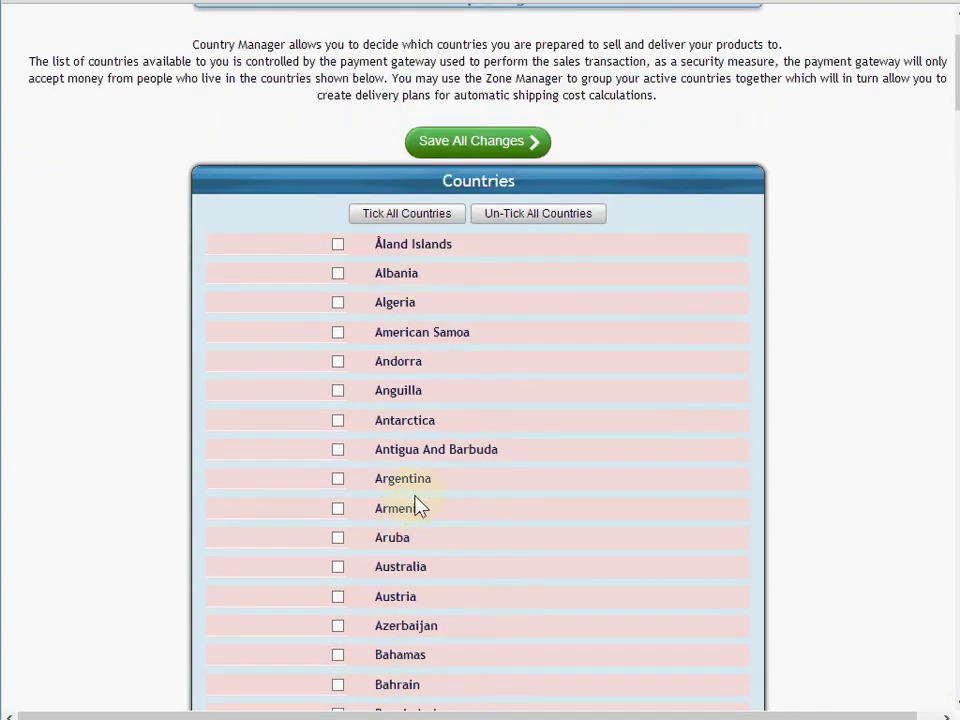
pyautogui.scroll(-2, 418, 508)
pyautogui.click(345, 383)
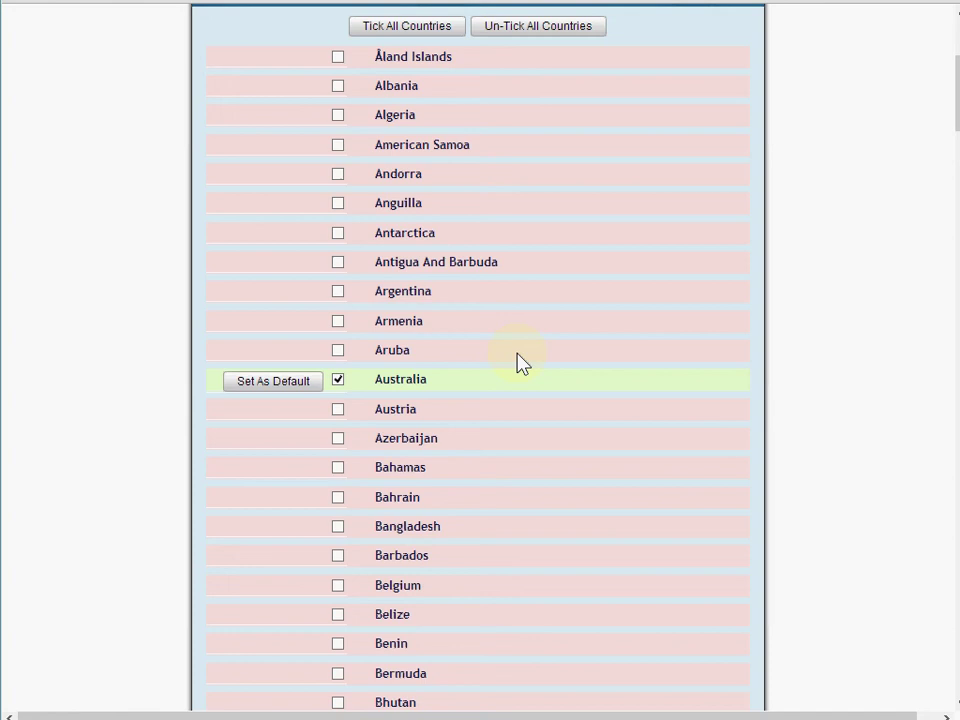
pyautogui.moveTo(958, 144); pyautogui.dragTo(955, 475)
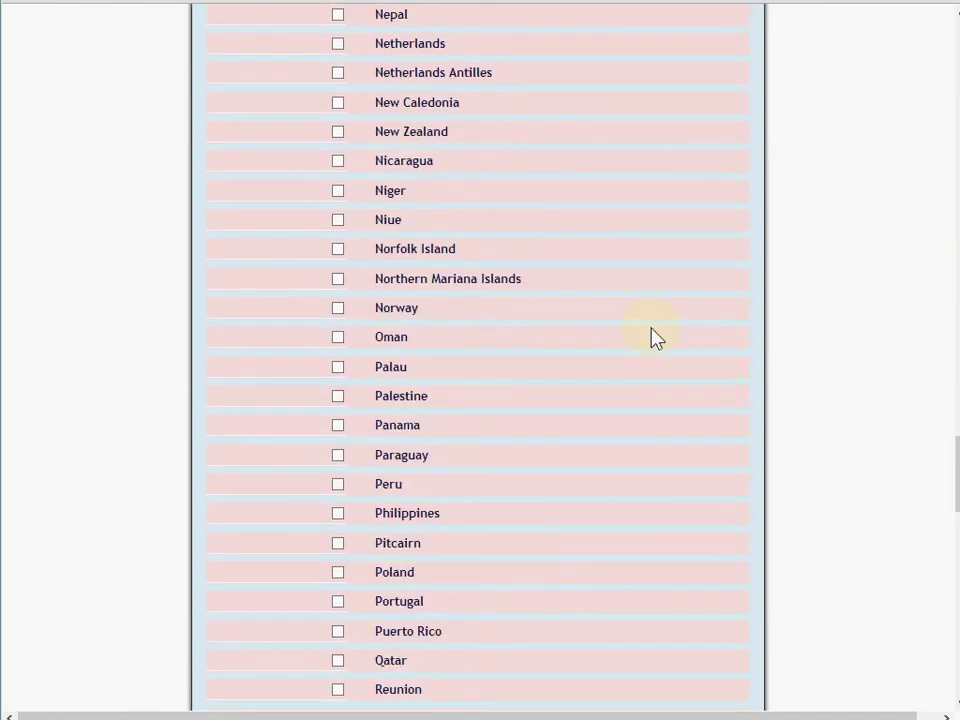
pyautogui.click(337, 133)
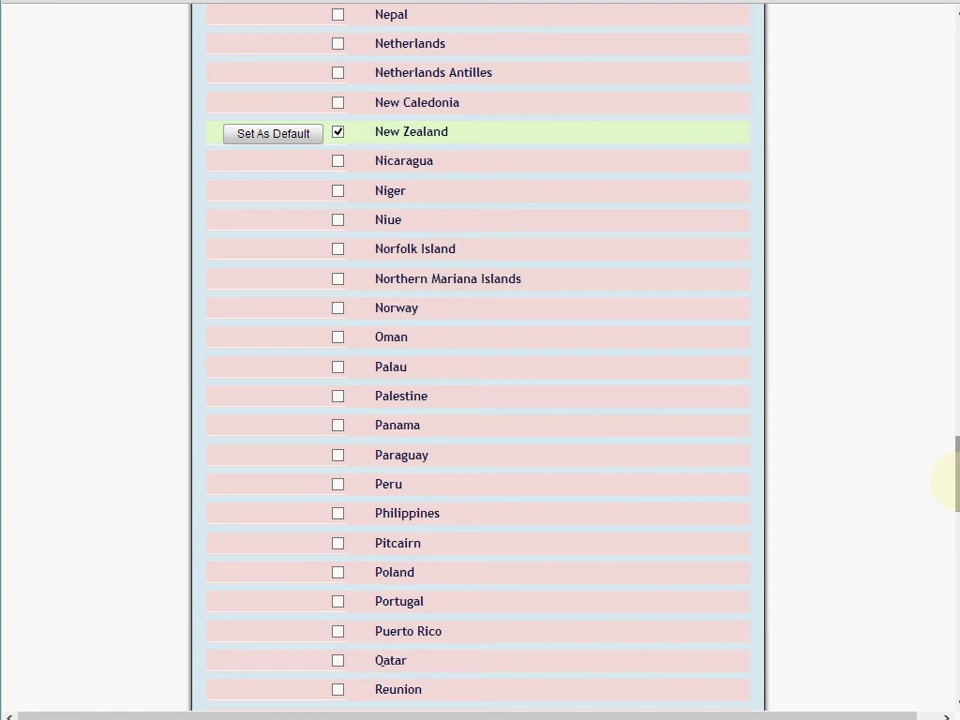
pyautogui.moveTo(955, 485); pyautogui.dragTo(956, 678)
pyautogui.click(489, 695)
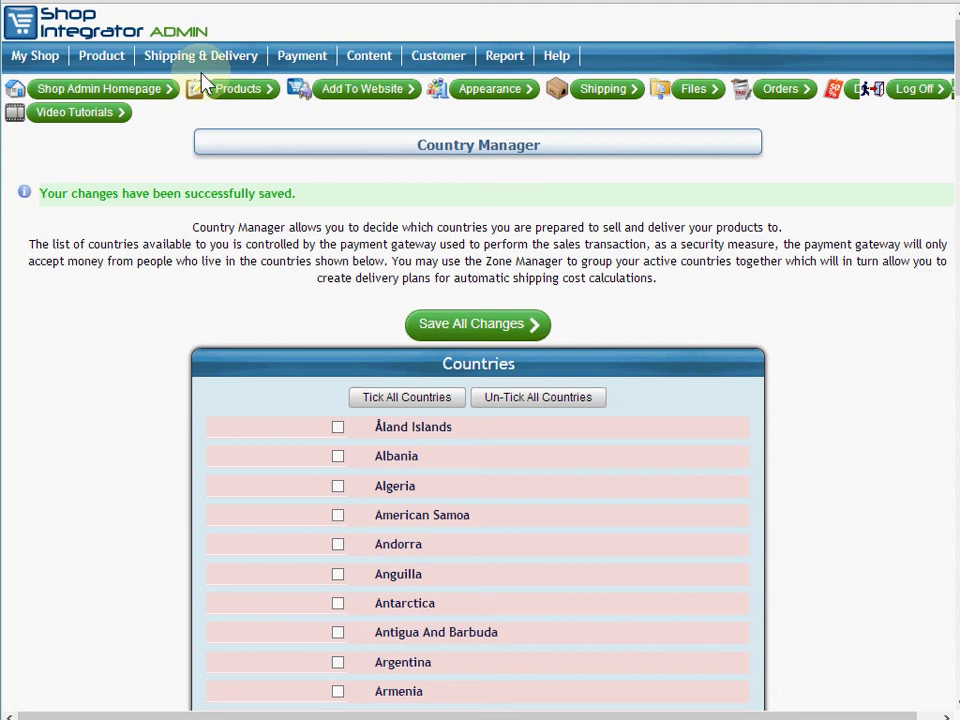
# Step: Open Zone Destination Group Manager and scroll to the eight sold-to countries in Zone 0
pyautogui.moveTo(208, 58)
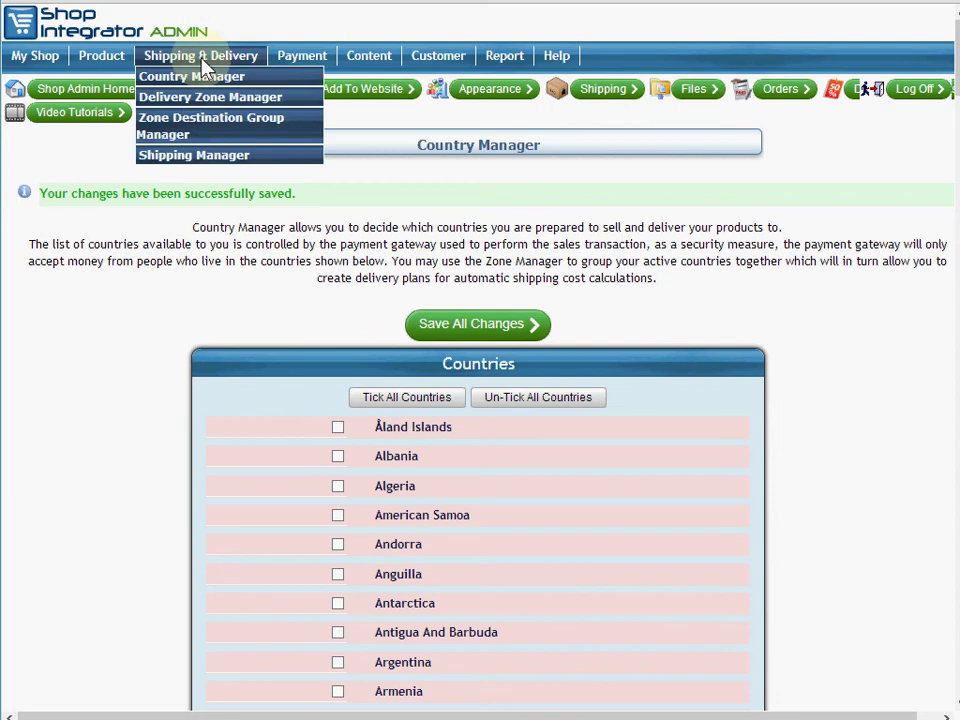
pyautogui.click(221, 130)
pyautogui.scroll(-2, 600, 340)
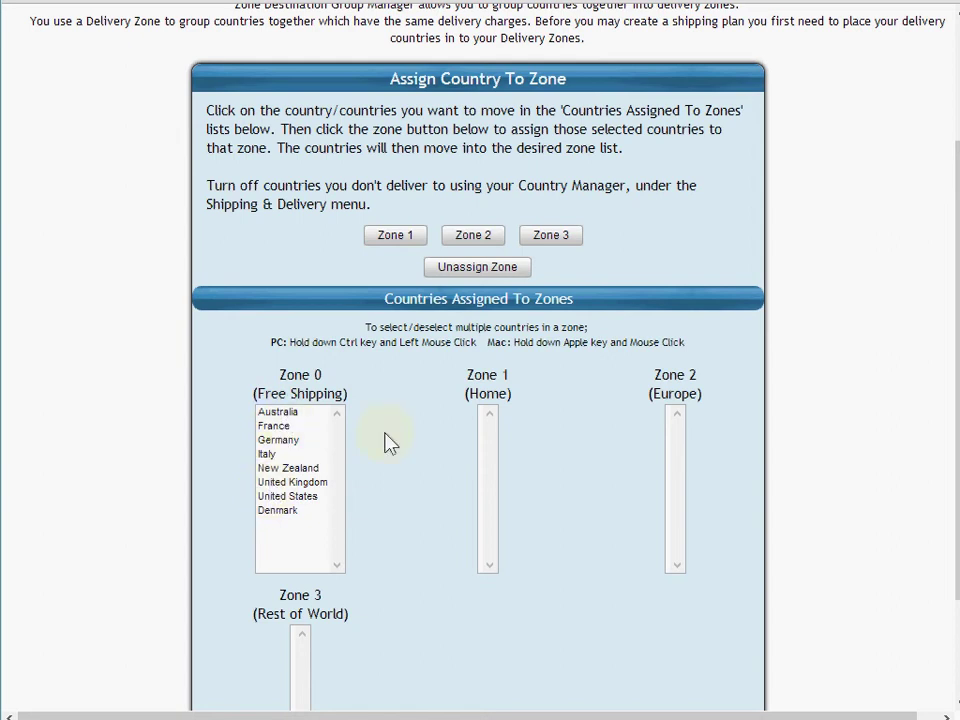
# Step: Move Australia and New Zealand into Zone 3 Rest of World, unassigning France
pyautogui.scroll(-1, 386, 439)
pyautogui.click(280, 319)
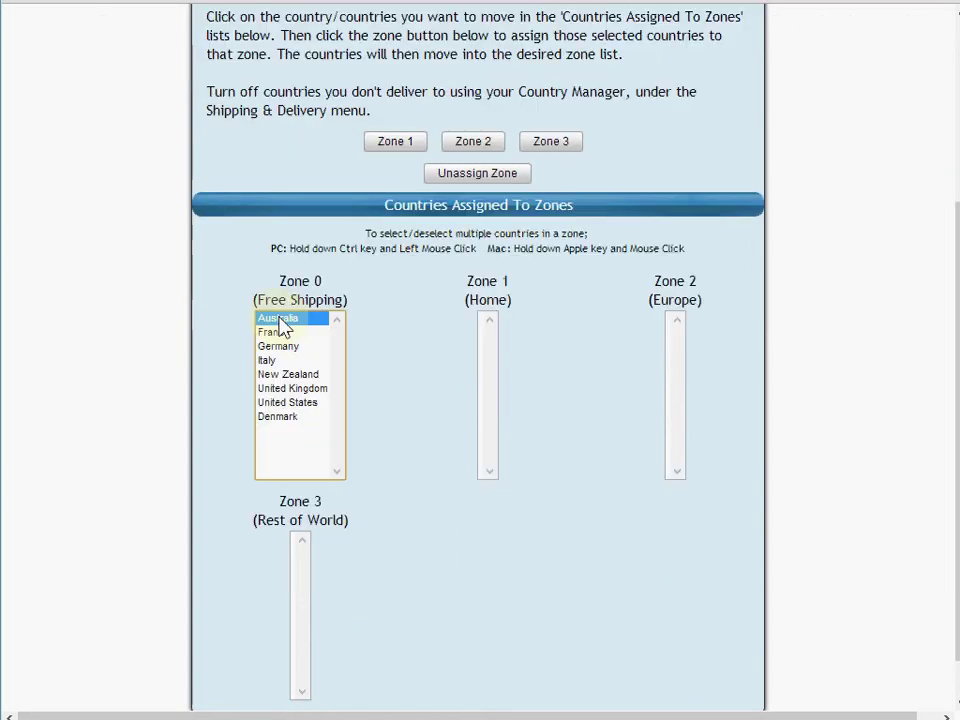
pyautogui.keyDown('ctrl'); pyautogui.click(305, 376); pyautogui.keyUp('ctrl')
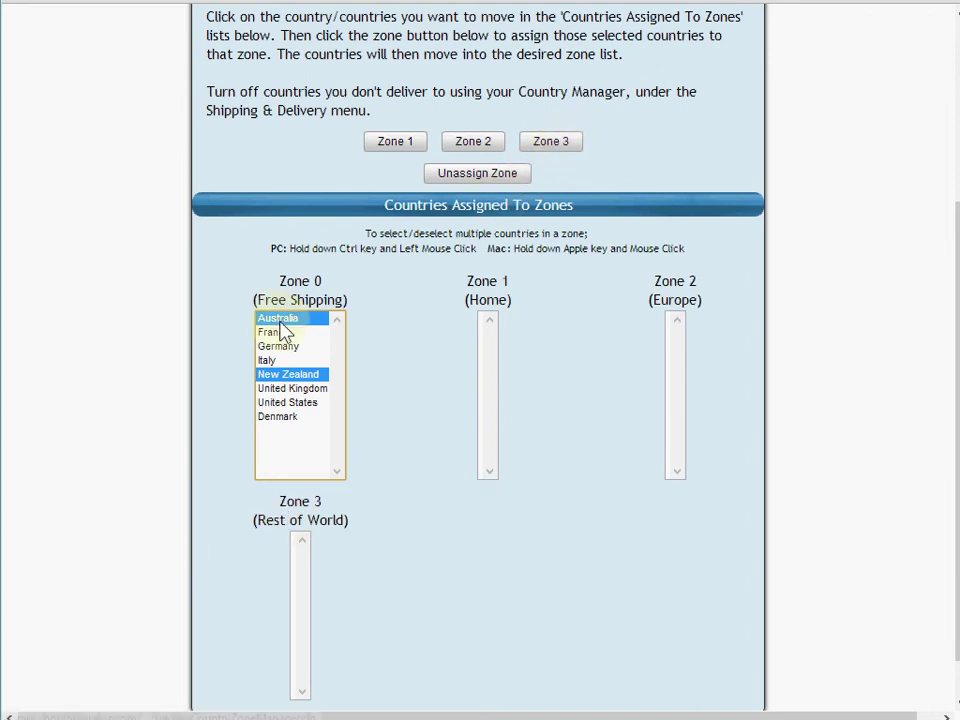
pyautogui.click(552, 145)
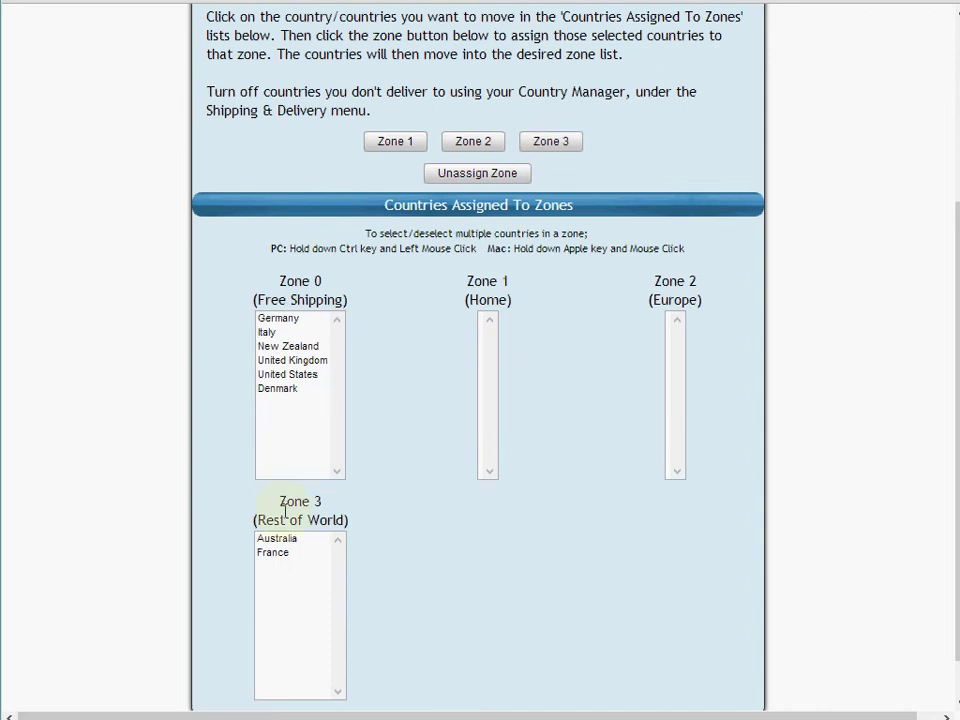
pyautogui.click(274, 552)
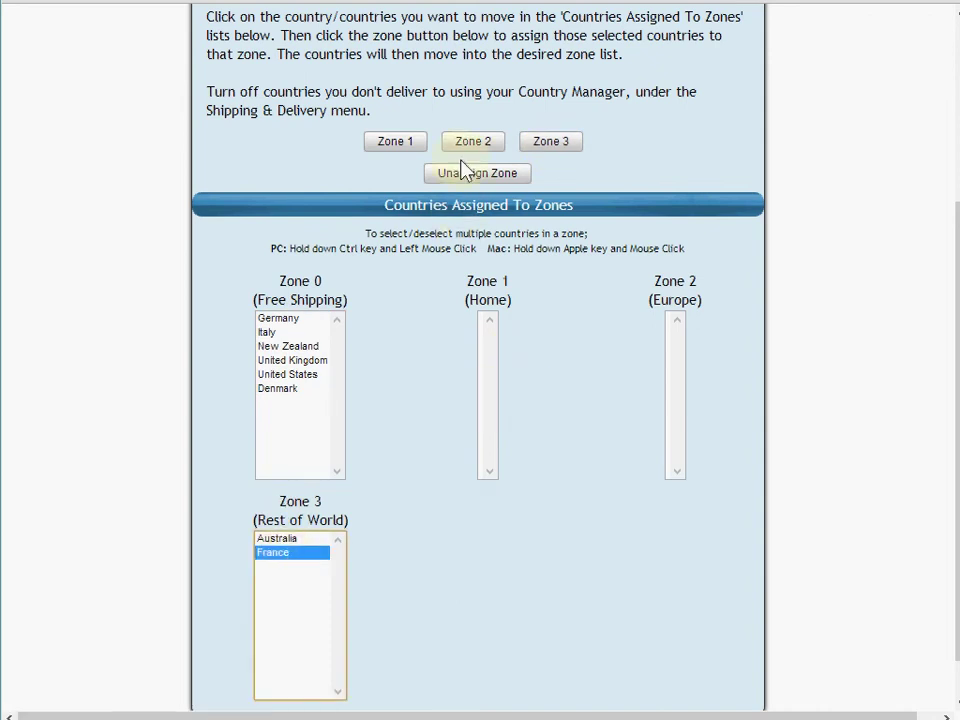
pyautogui.click(464, 181)
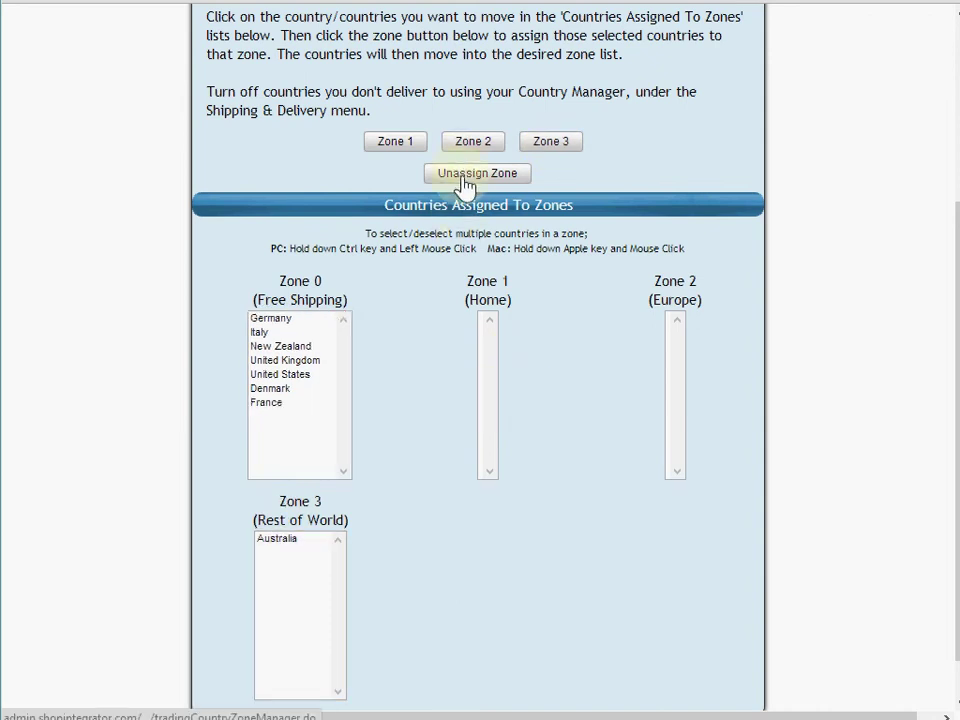
pyautogui.click(280, 347)
pyautogui.click(573, 147)
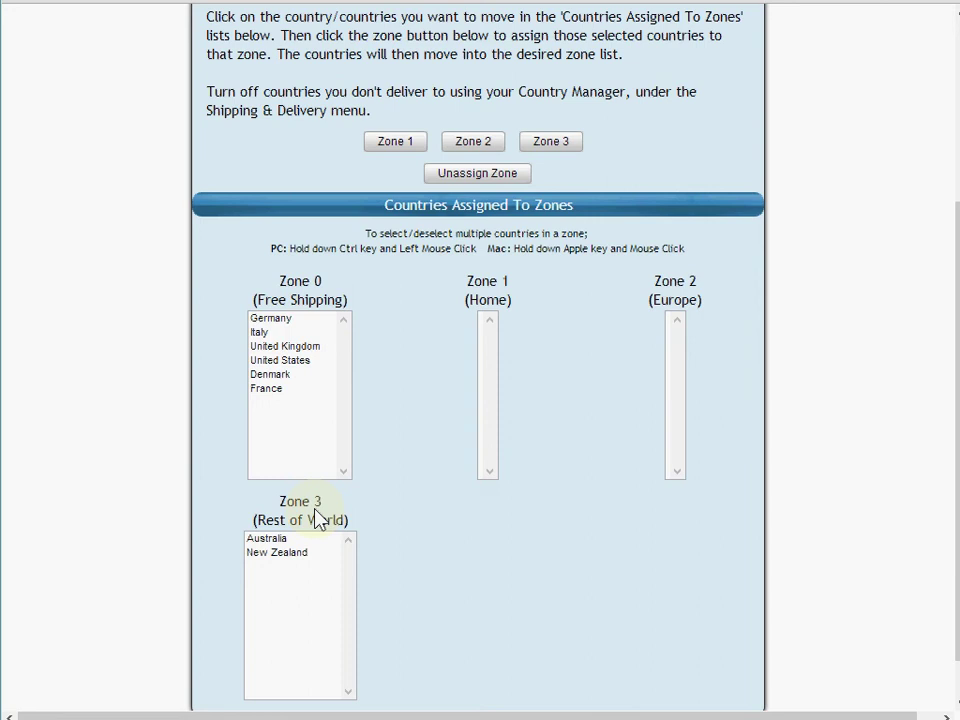
# Step: Move Germany, Italy, United Kingdom, Denmark and France into Zone 2 Europe
pyautogui.click(262, 320)
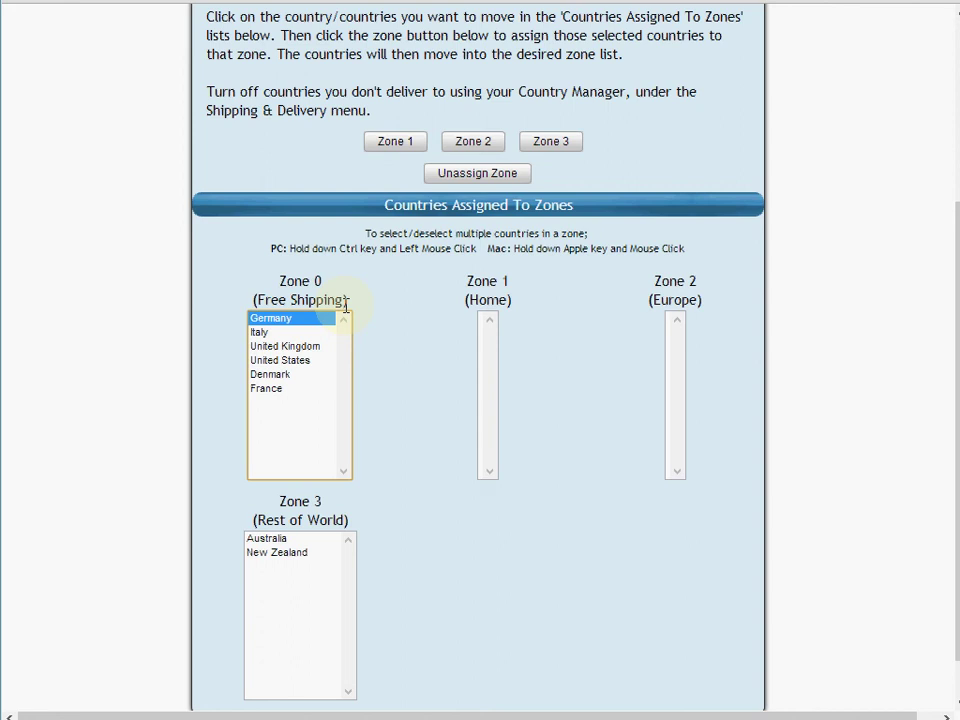
pyautogui.click(475, 143)
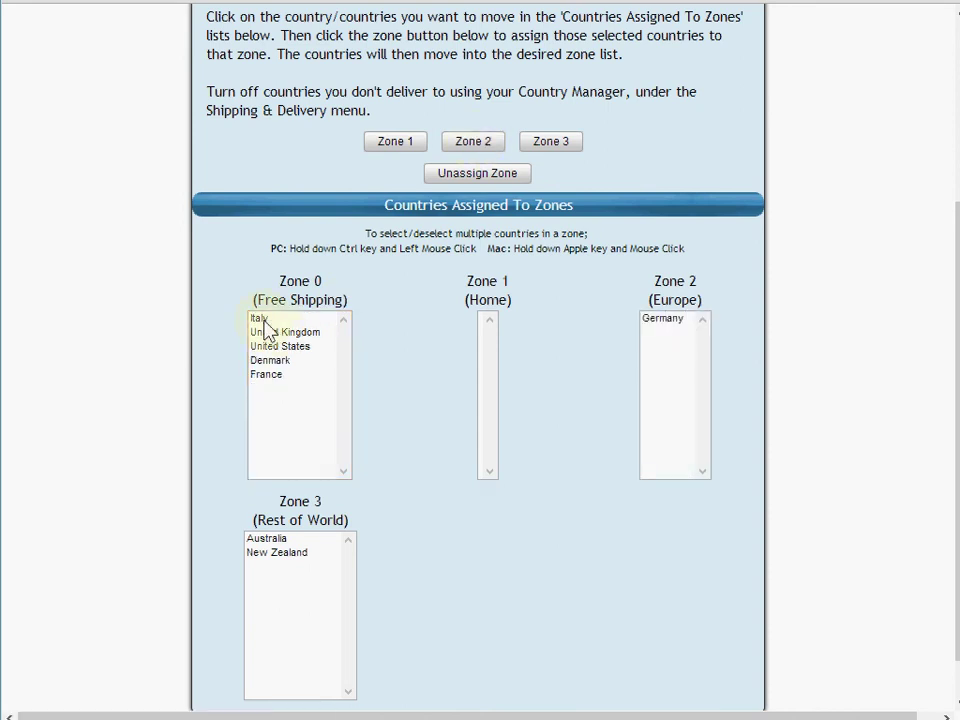
pyautogui.click(256, 319)
pyautogui.click(468, 145)
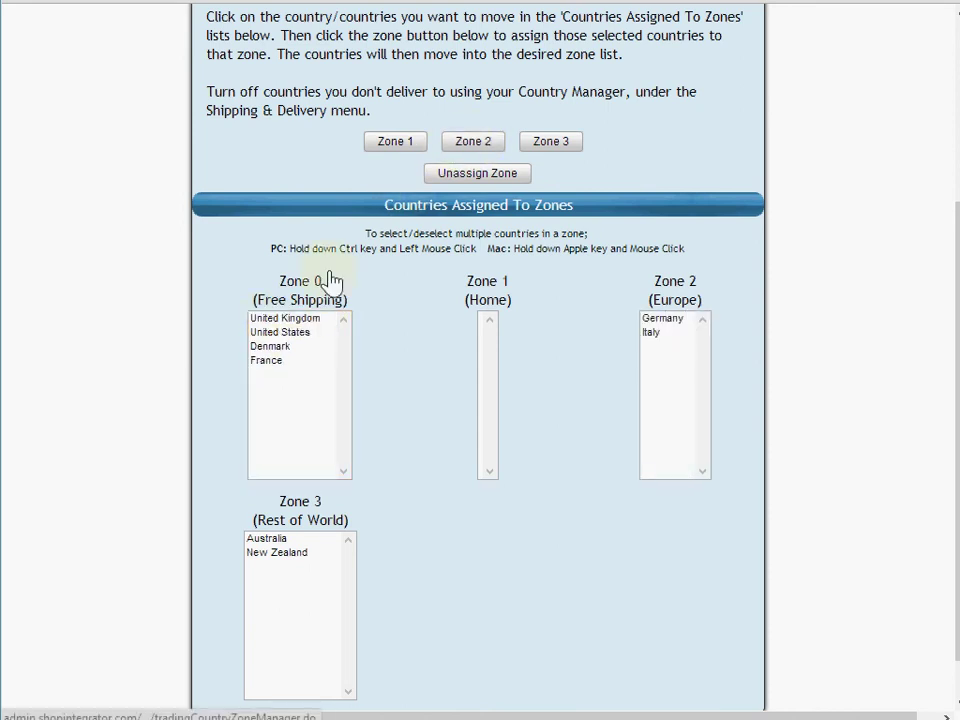
pyautogui.click(276, 318)
pyautogui.click(464, 147)
pyautogui.click(268, 333)
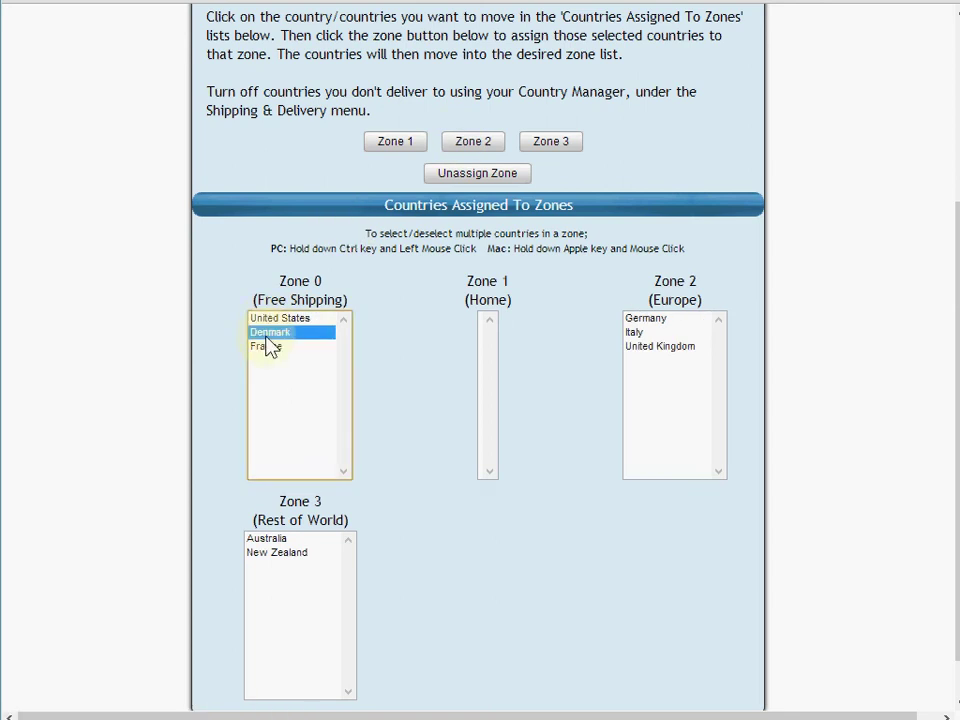
pyautogui.click(458, 145)
pyautogui.click(270, 333)
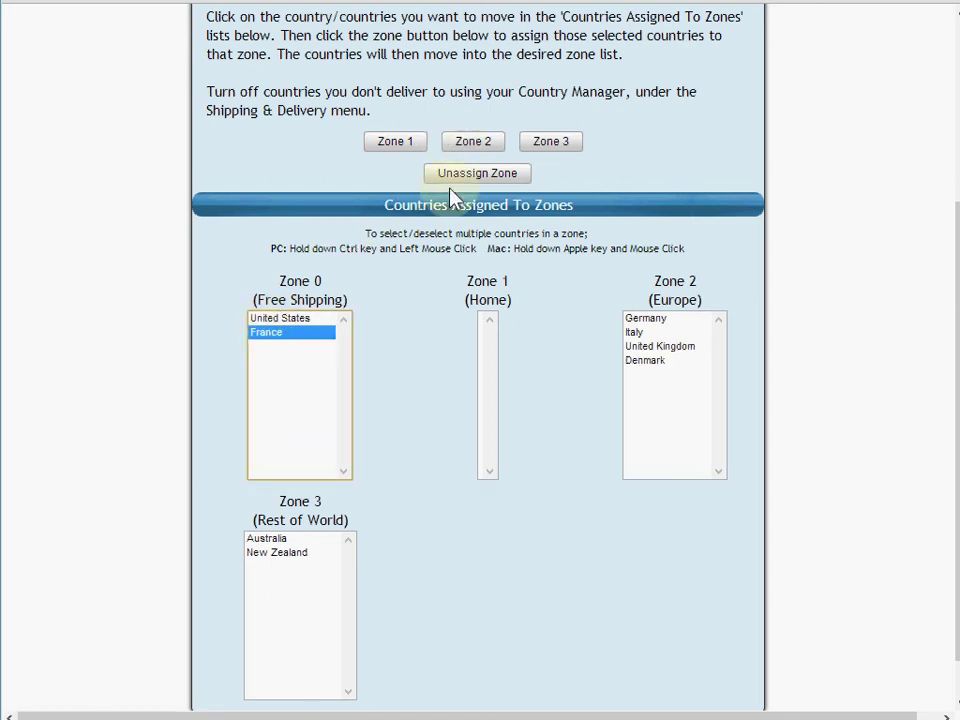
pyautogui.click(465, 145)
# Step: Move United States into Zone 1 Home
pyautogui.click(278, 318)
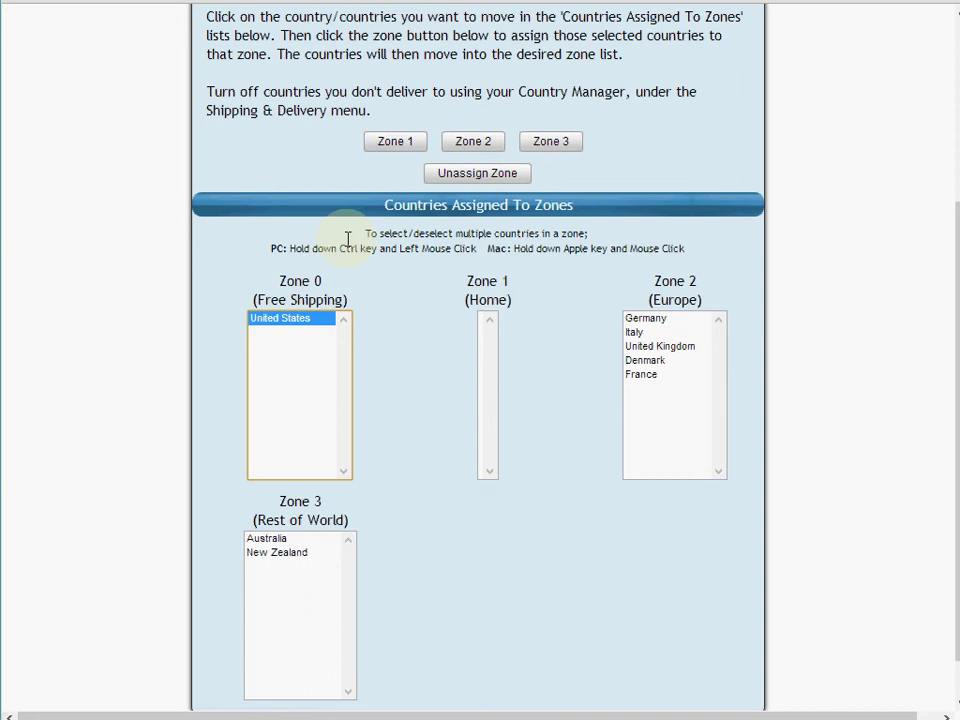
pyautogui.click(393, 152)
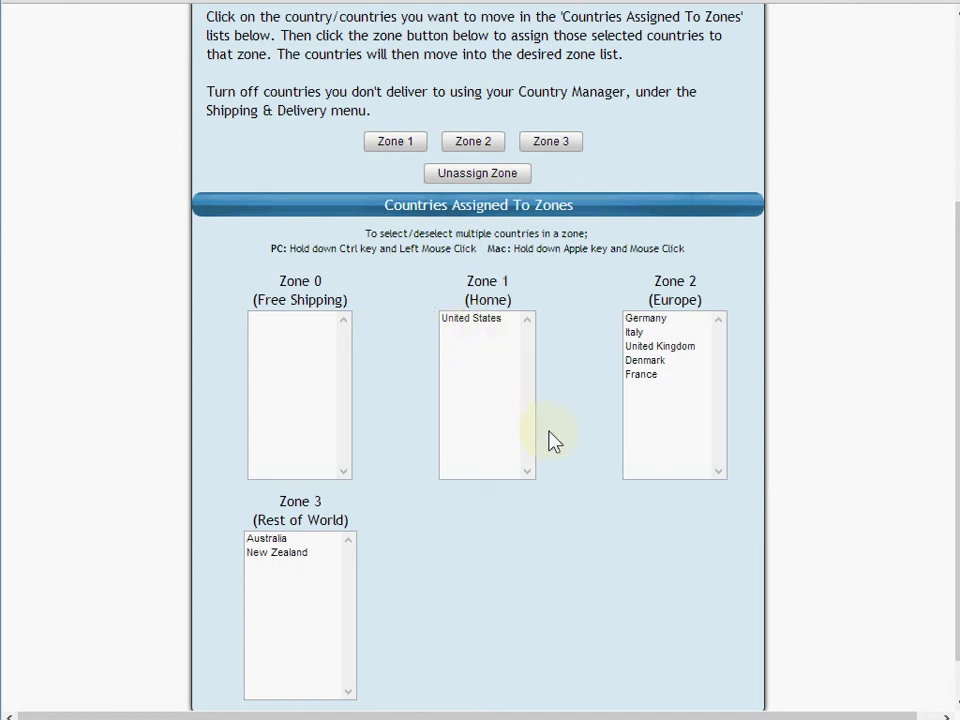
pyautogui.scroll(-1, 581, 470)
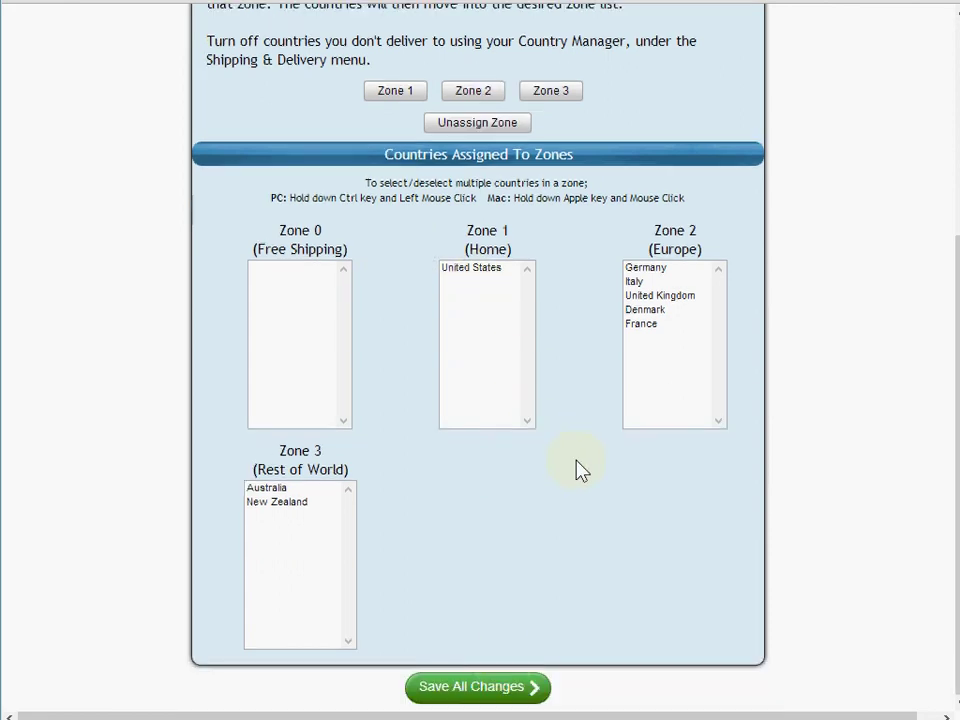
# Step: Save the zones, then move New Zealand to Home and back to Rest of World
pyautogui.click(490, 690)
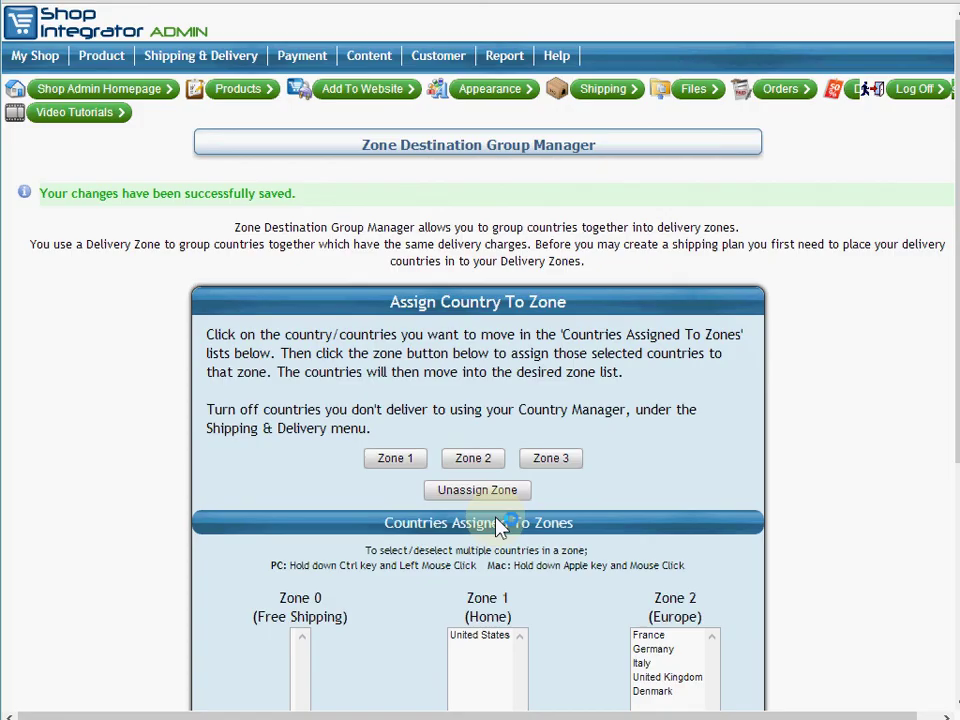
pyautogui.scroll(-3, 497, 525)
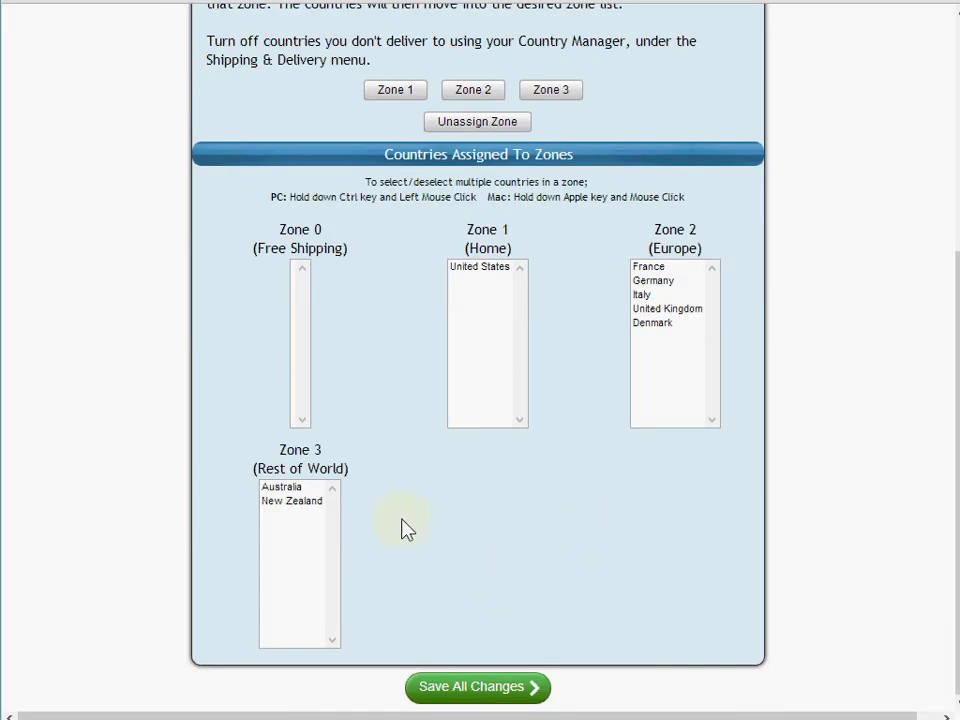
pyautogui.click(278, 504)
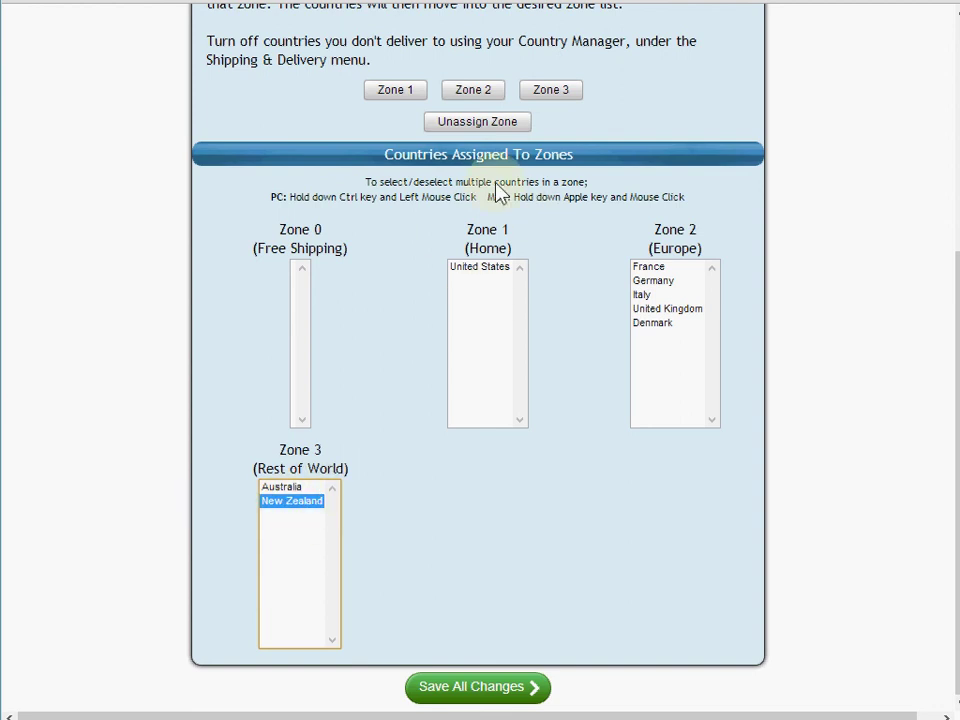
pyautogui.click(396, 91)
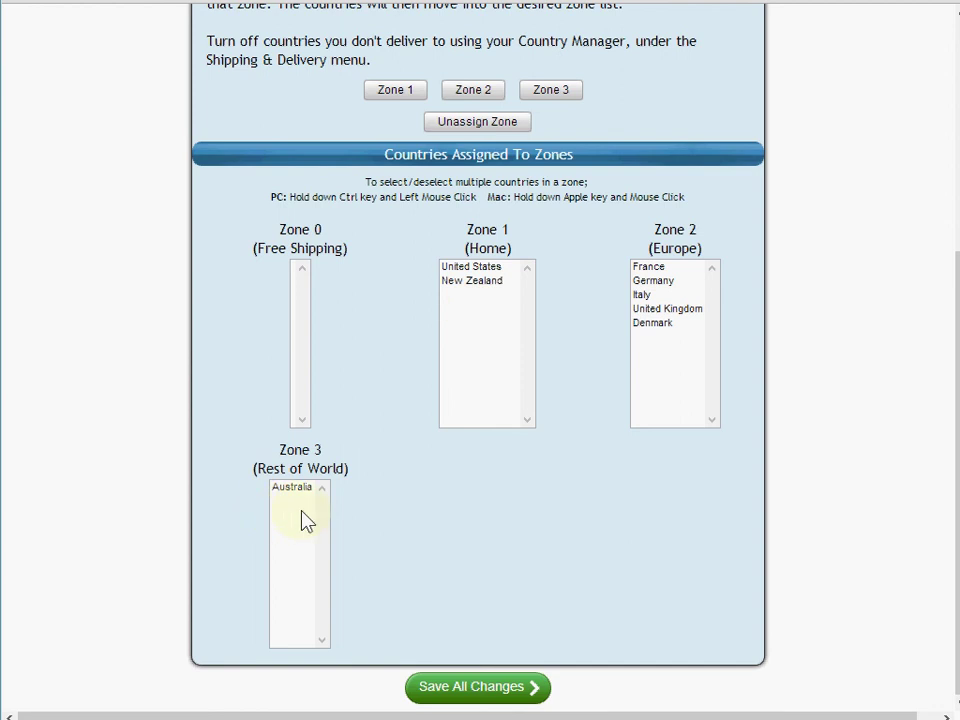
pyautogui.click(466, 282)
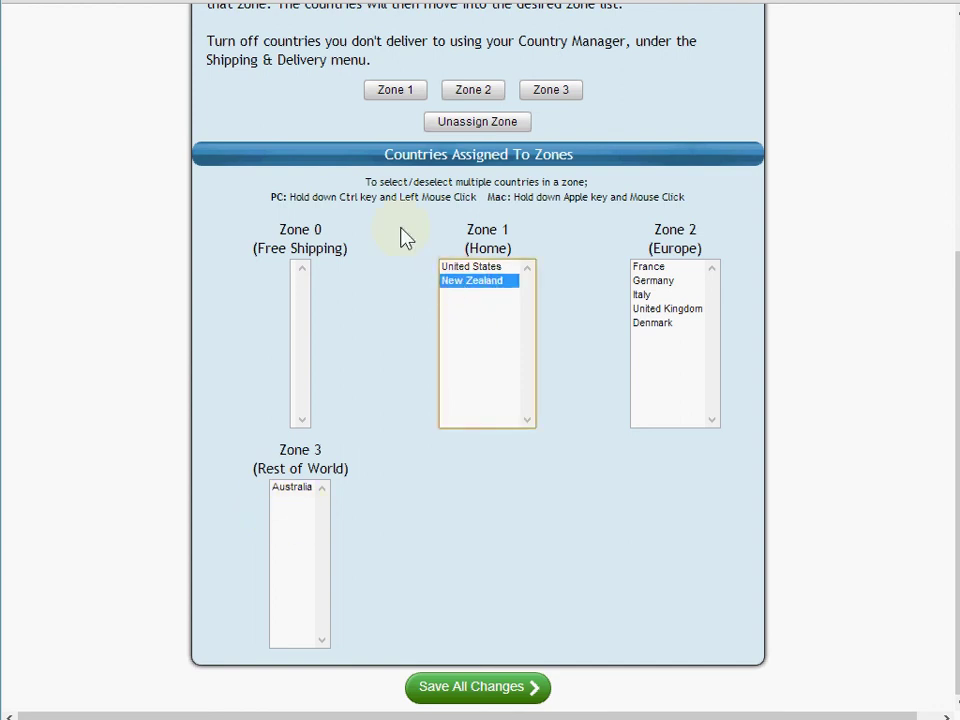
pyautogui.click(555, 92)
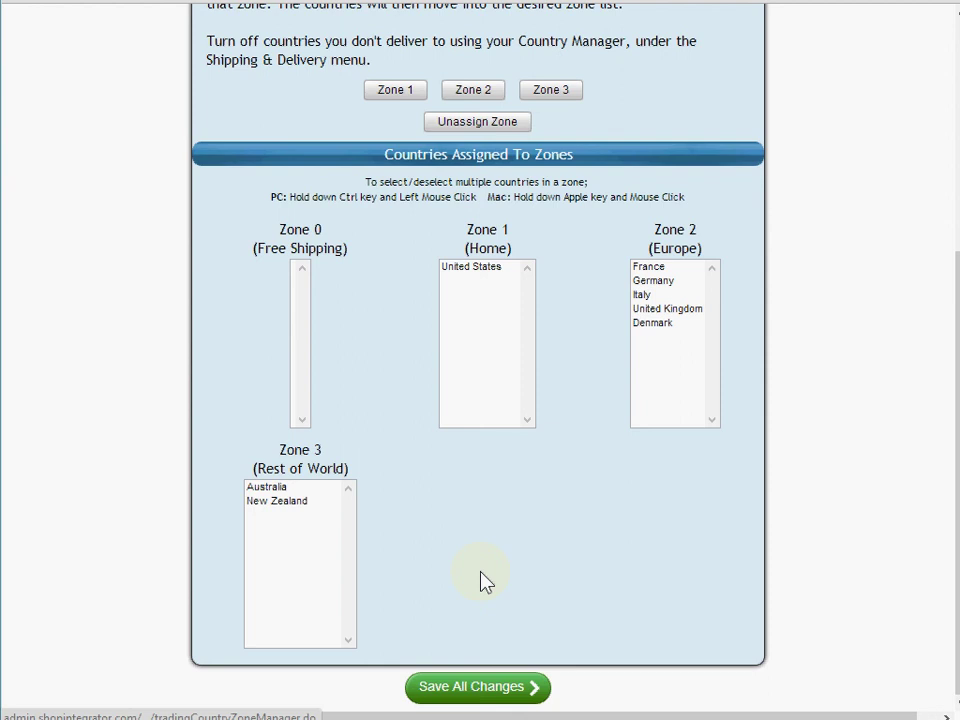
# Step: Save the zone assignments again with New Zealand in Rest of World
pyautogui.click(490, 688)
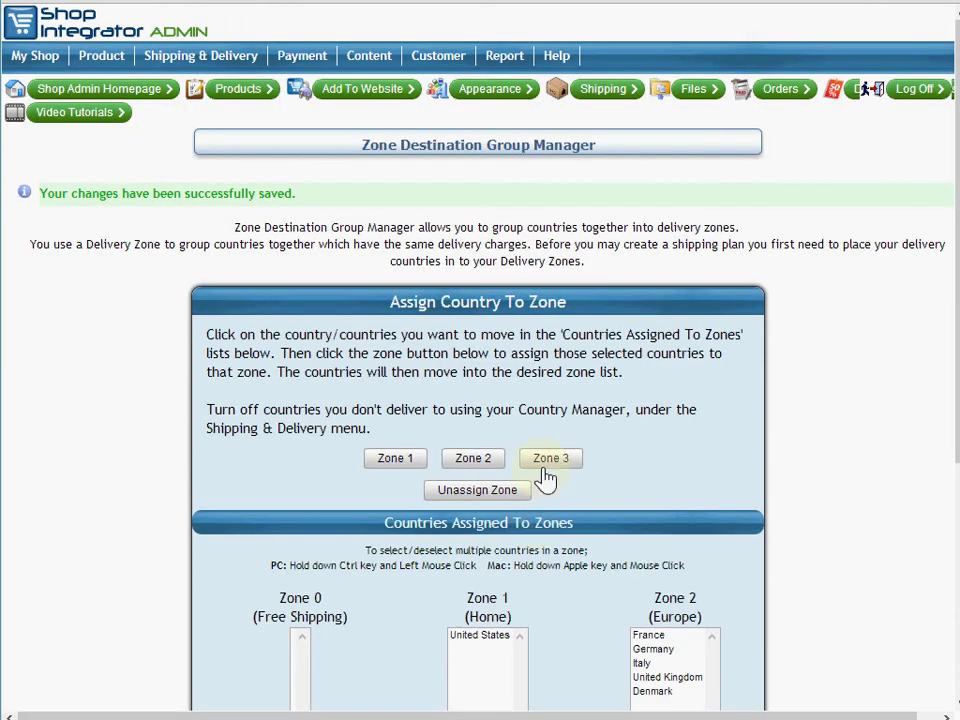
pyautogui.scroll(-4, 544, 478)
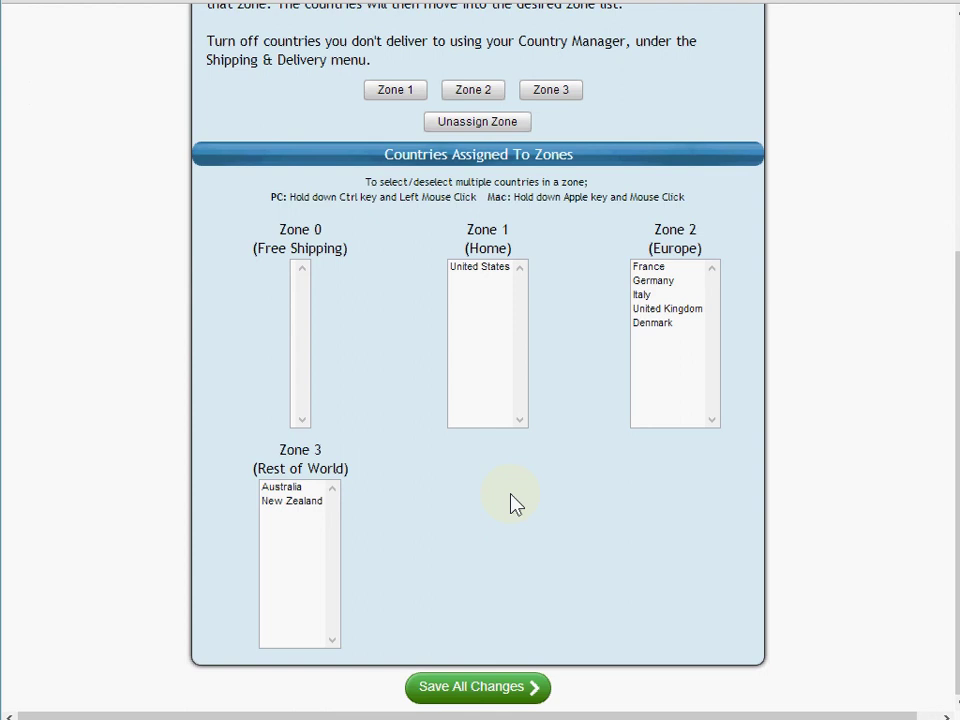
pyautogui.scroll(2, 540, 472)
pyautogui.scroll(2, 537, 472)
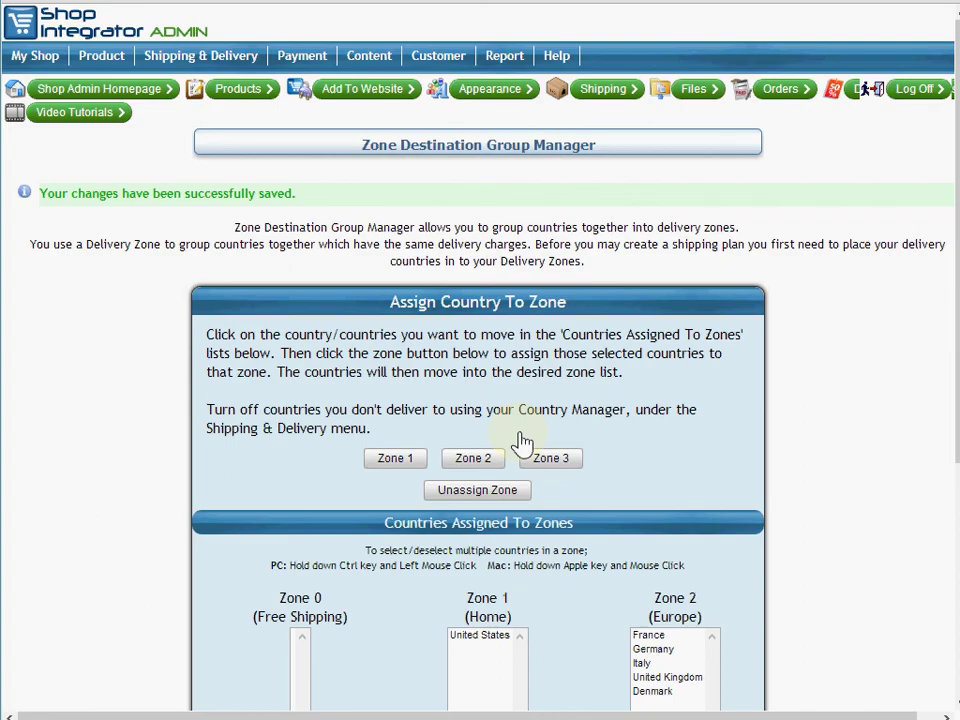
pyautogui.moveTo(190, 57)
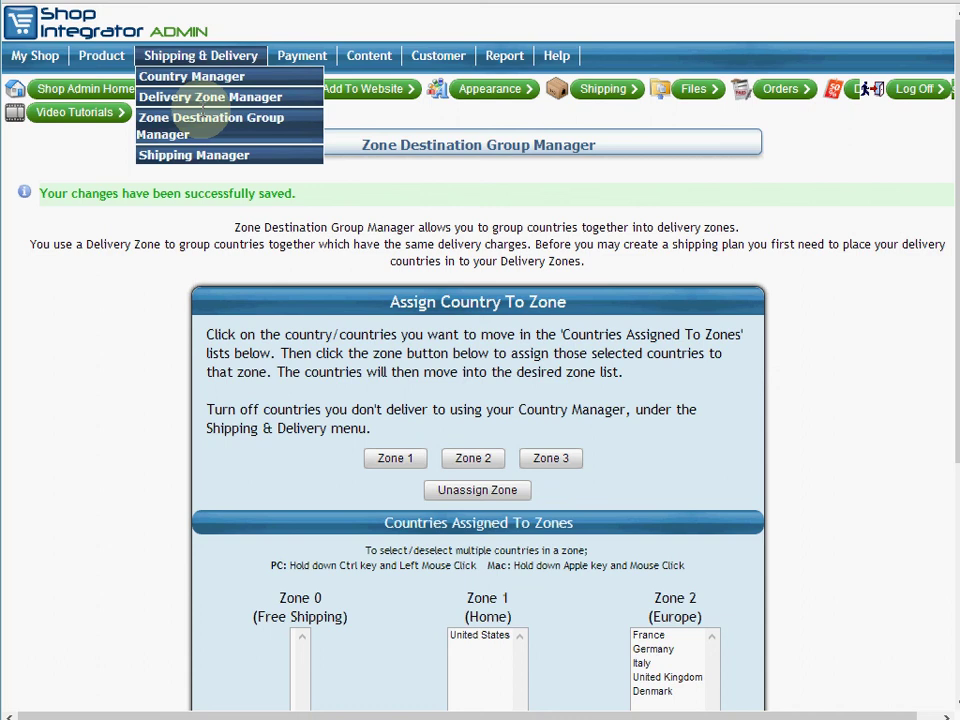
# Step: Go to Shipping Manager from the Shipping & Delivery menu
pyautogui.click(210, 155)
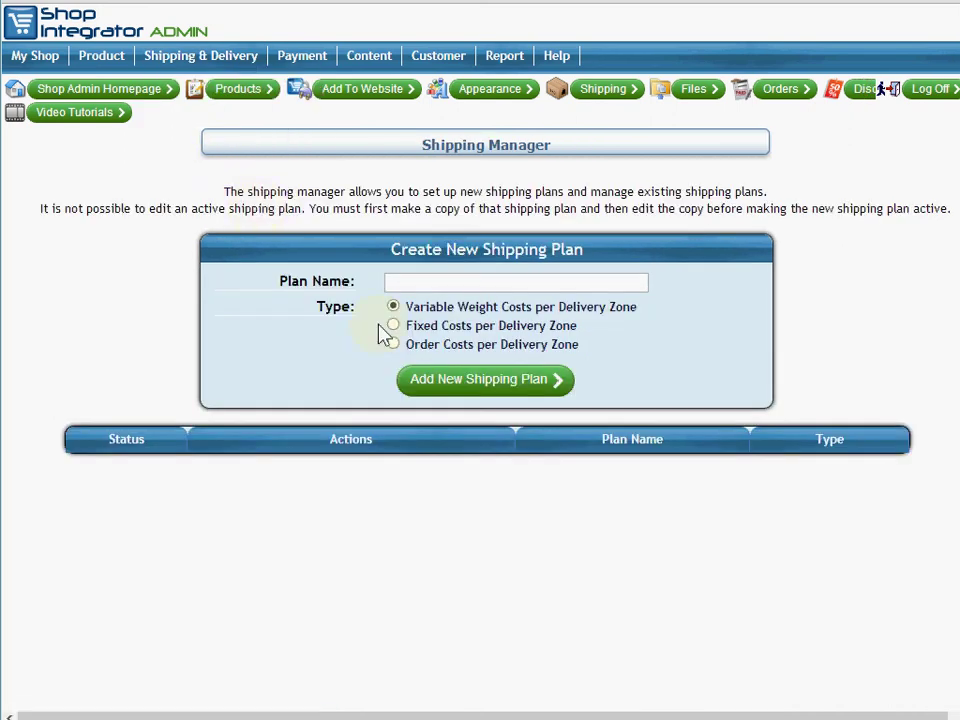